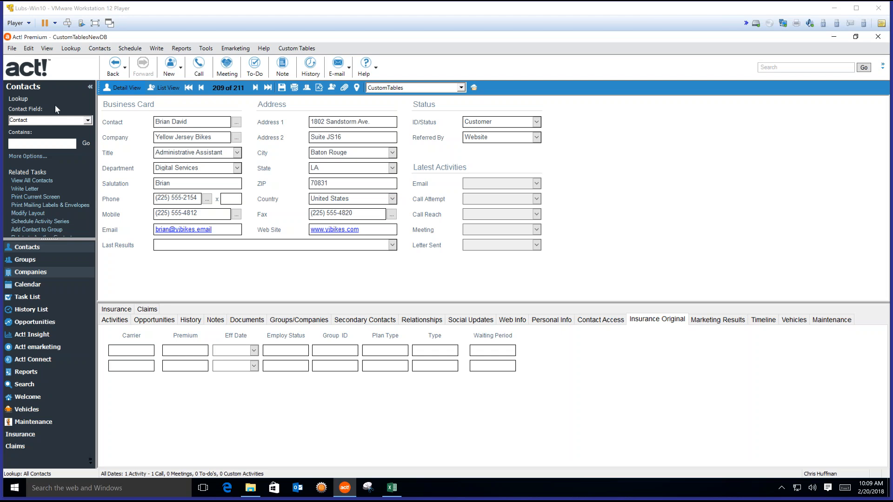
Restore the Act! window to full screen and bring the Status and Latest Activities fields into view
{"action": "left_click", "coordinate": [857, 9]}
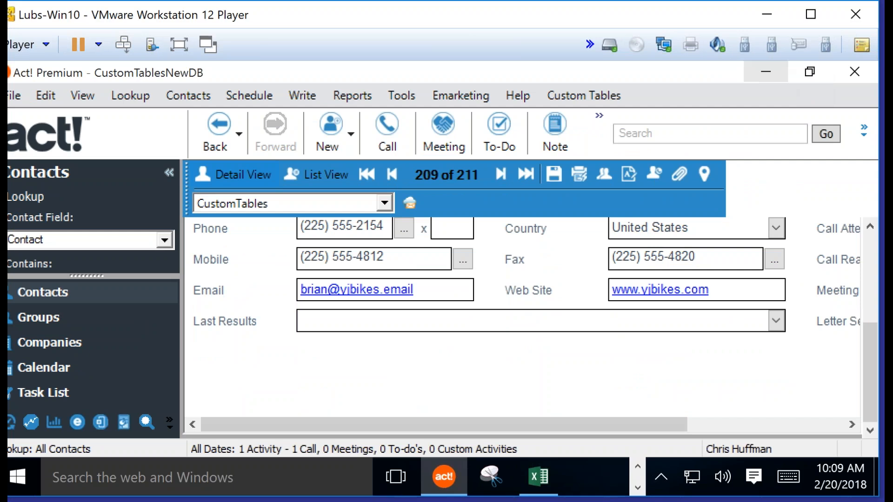
{"action": "left_click", "coordinate": [766, 72]}
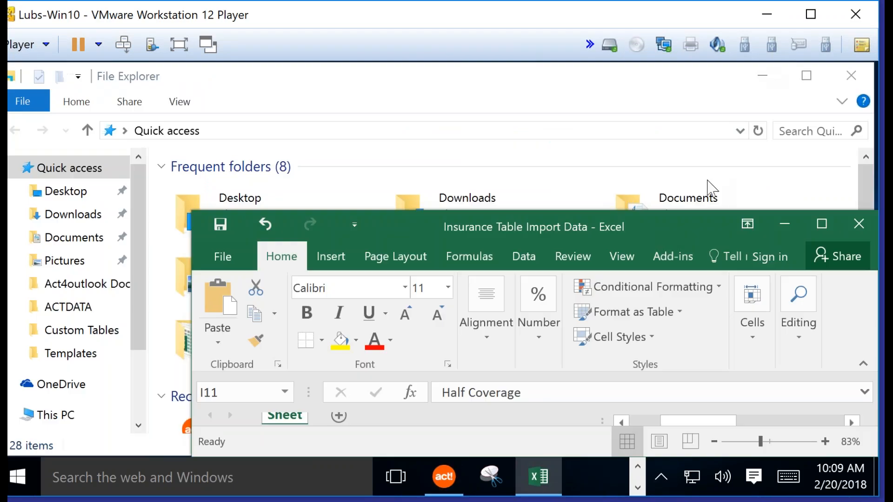
{"action": "left_click", "coordinate": [449, 474]}
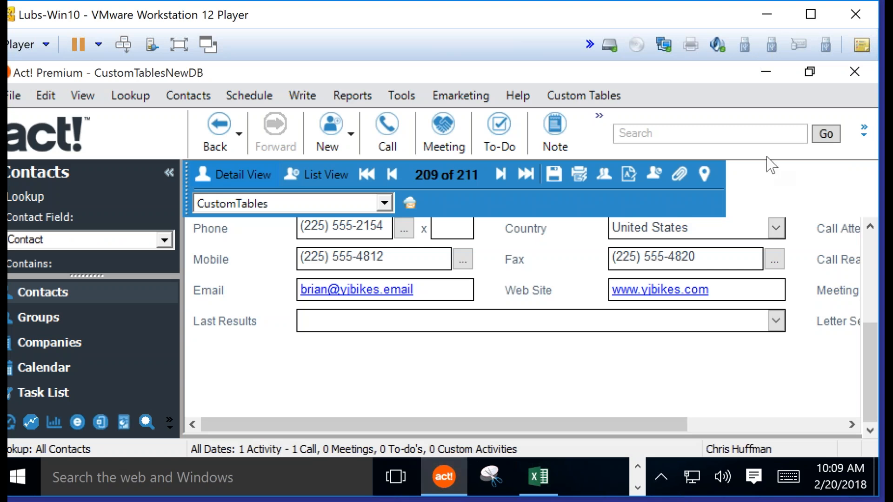
{"action": "scroll", "coordinate": [870, 328], "scroll_direction": "up", "scroll_amount": 3}
{"action": "left_click", "coordinate": [810, 17]}
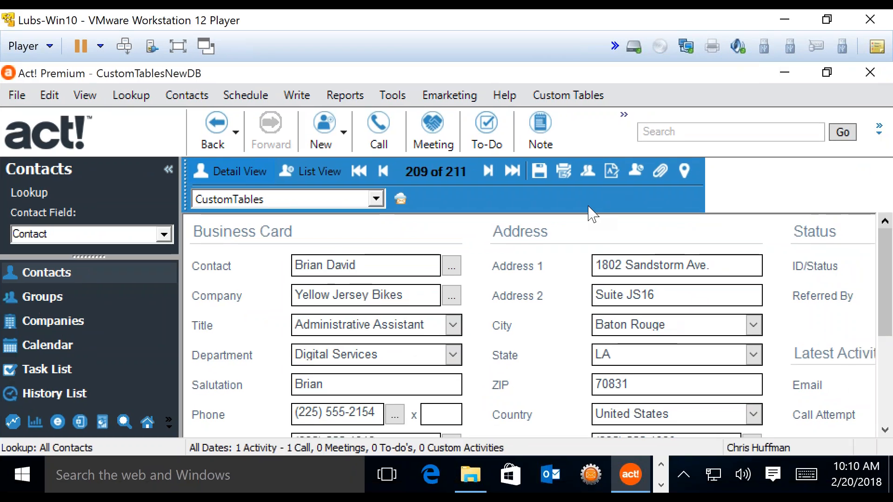
{"action": "left_click", "coordinate": [465, 242]}
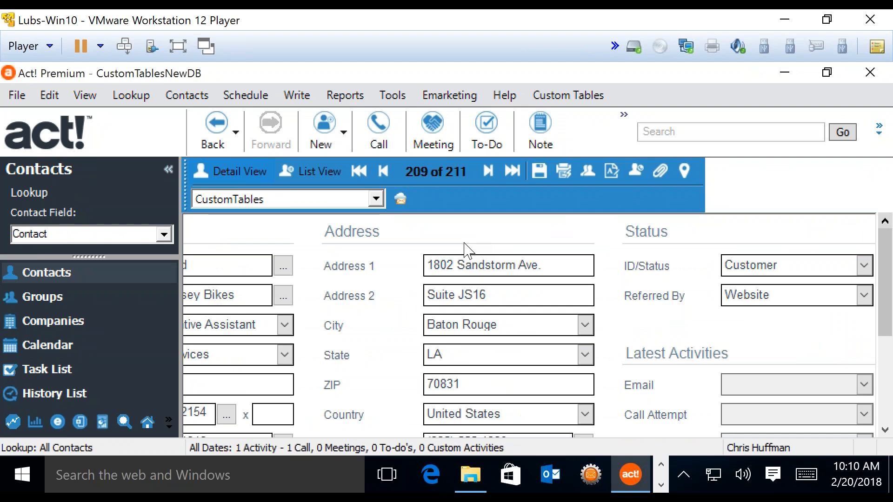
{"action": "left_click_drag", "start_coordinate": [885, 251], "coordinate": [885, 233]}
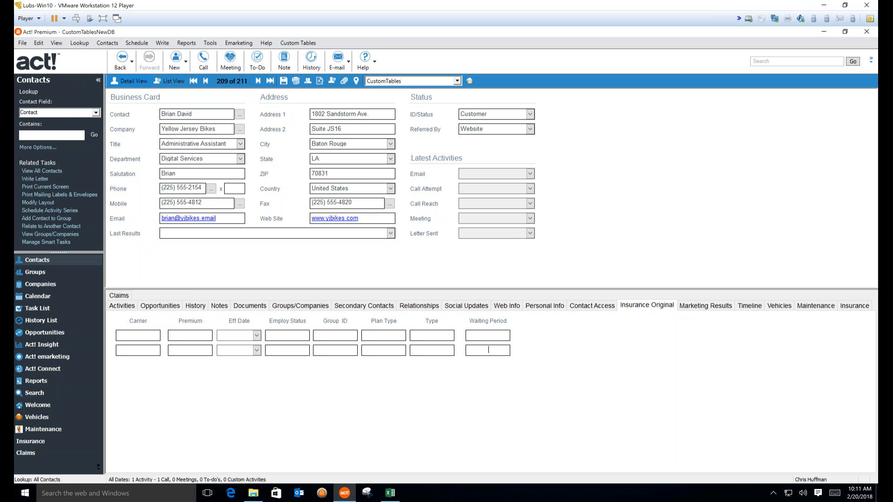
Look up contacts whose Current Carrier contains data, narrowing the list to 2 contacts
{"action": "right_click", "coordinate": [140, 336]}
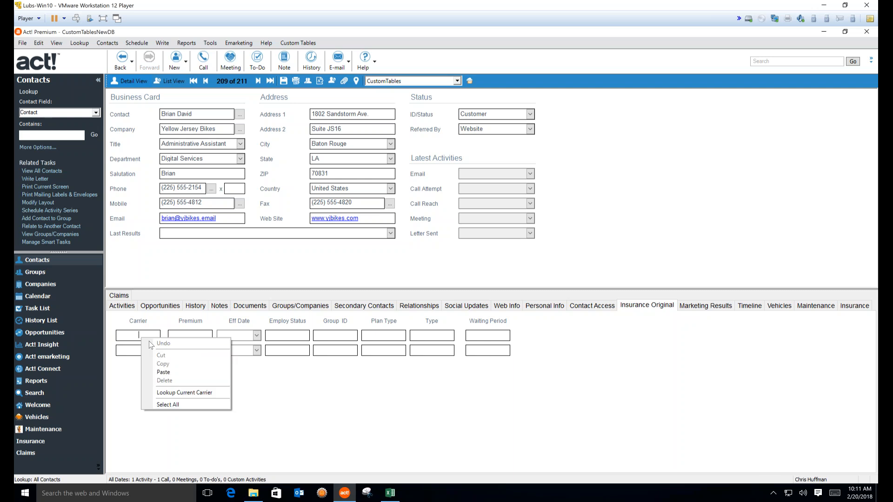
{"action": "left_click", "coordinate": [179, 394]}
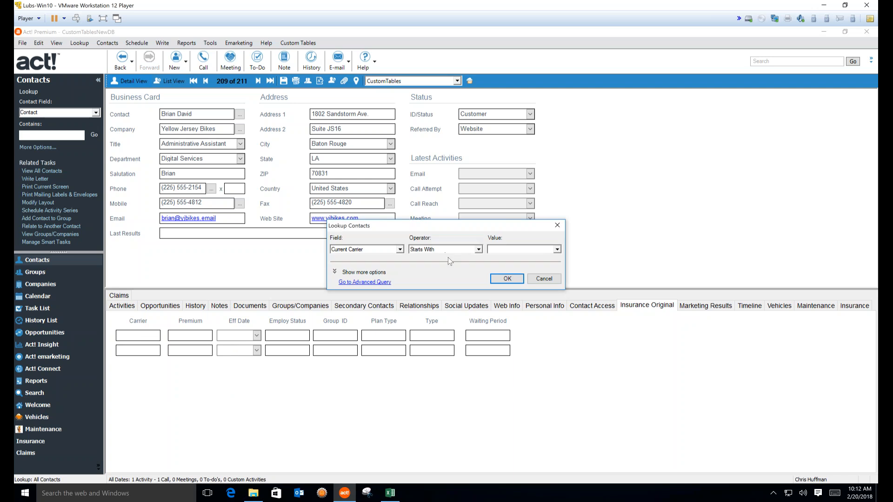
{"action": "left_click", "coordinate": [447, 250]}
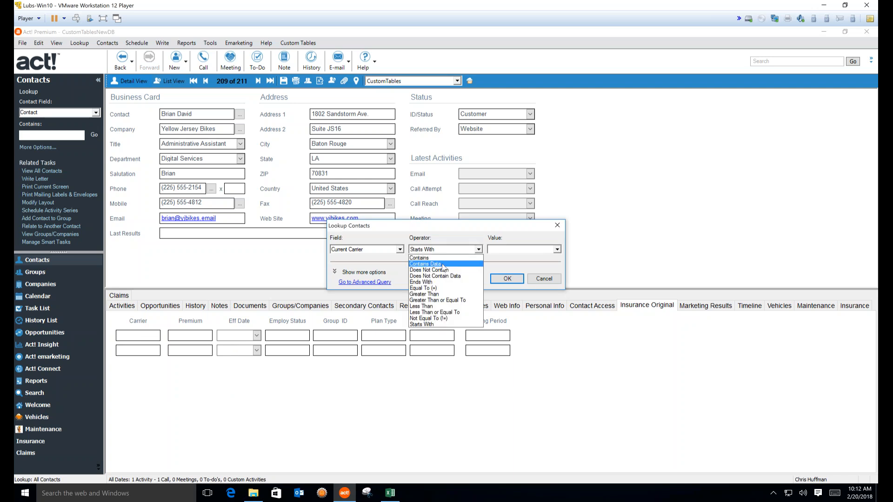
{"action": "left_click", "coordinate": [443, 264]}
{"action": "left_click", "coordinate": [506, 278]}
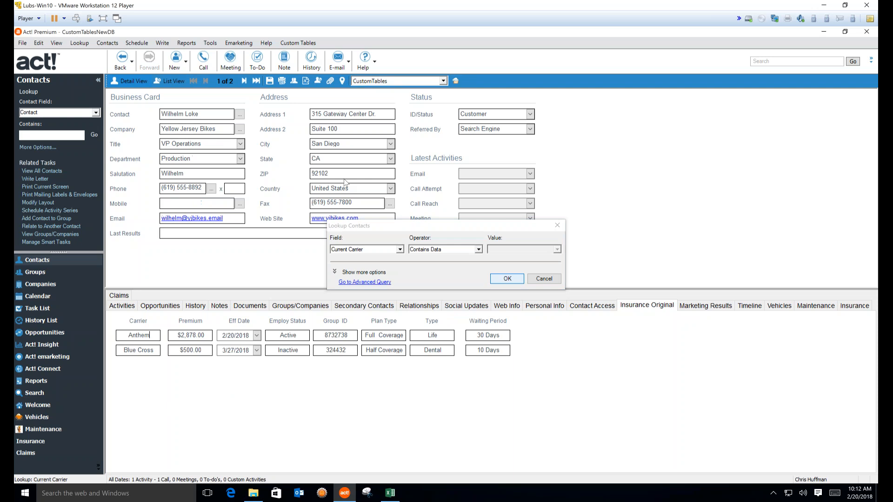
{"action": "left_click", "coordinate": [173, 81]}
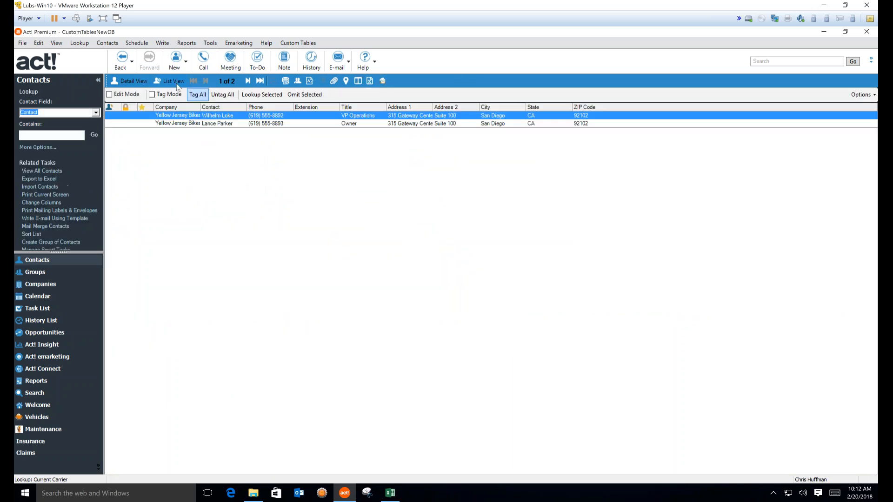
{"action": "left_click", "coordinate": [134, 84]}
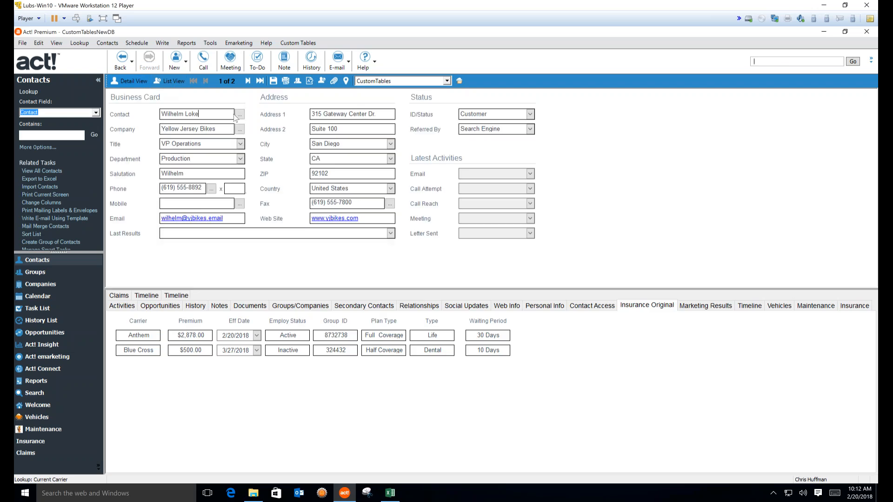
{"action": "left_click", "coordinate": [247, 81]}
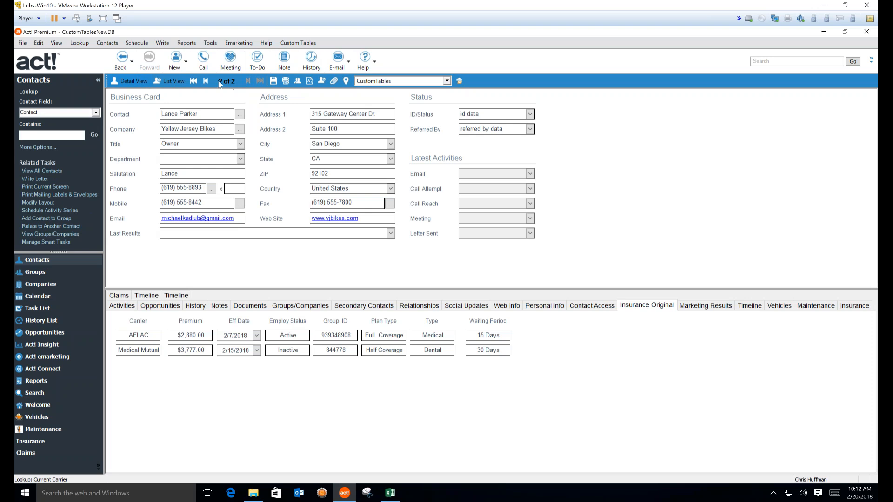
{"action": "left_click", "coordinate": [206, 81]}
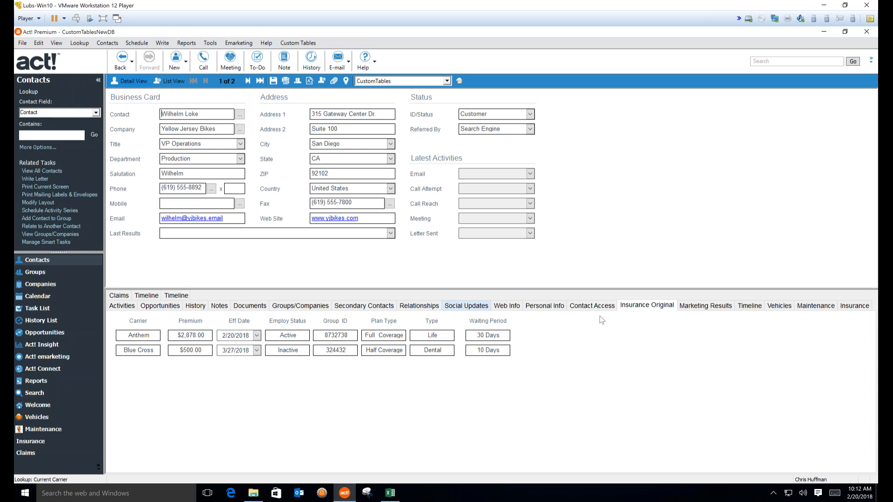
{"action": "left_click", "coordinate": [855, 306]}
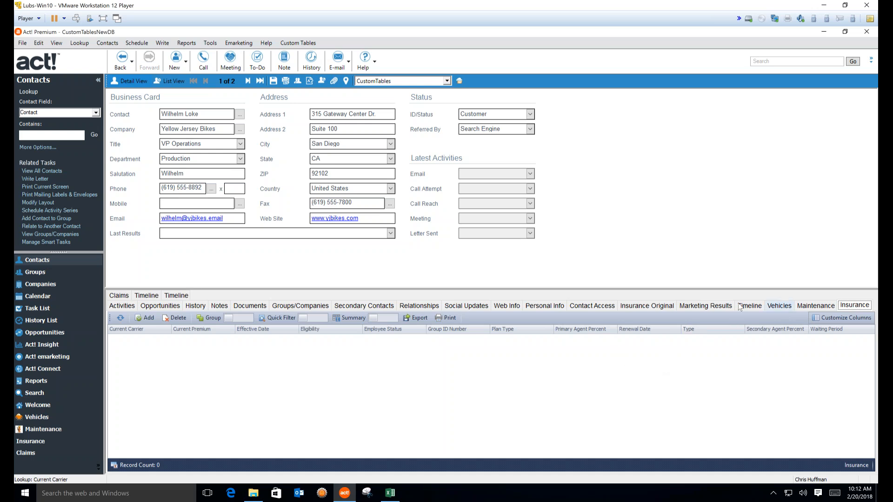
{"action": "left_click", "coordinate": [650, 306]}
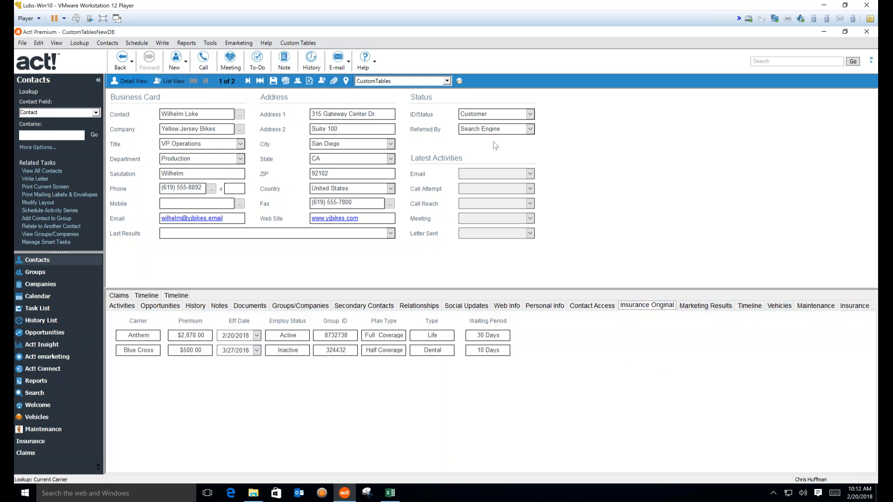
Start the Migrate from contacts wizard under Custom Tables > Data Import
{"action": "left_click", "coordinate": [296, 44]}
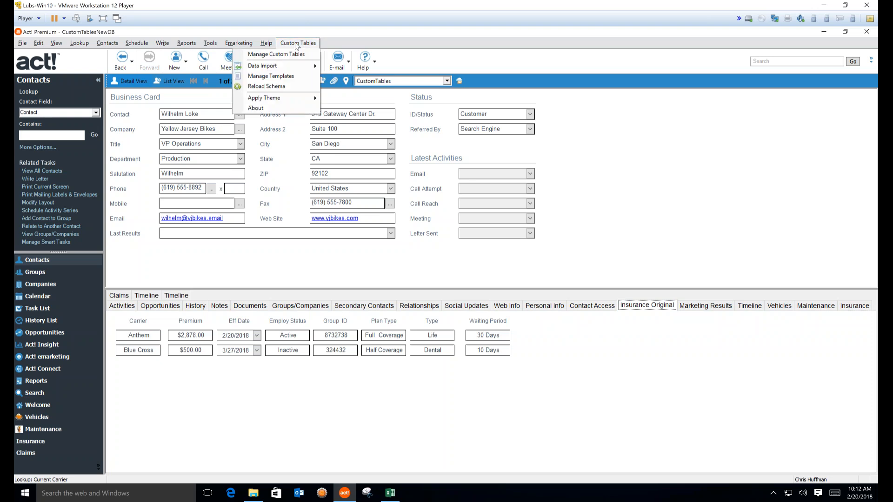
{"action": "mouse_move", "coordinate": [277, 69]}
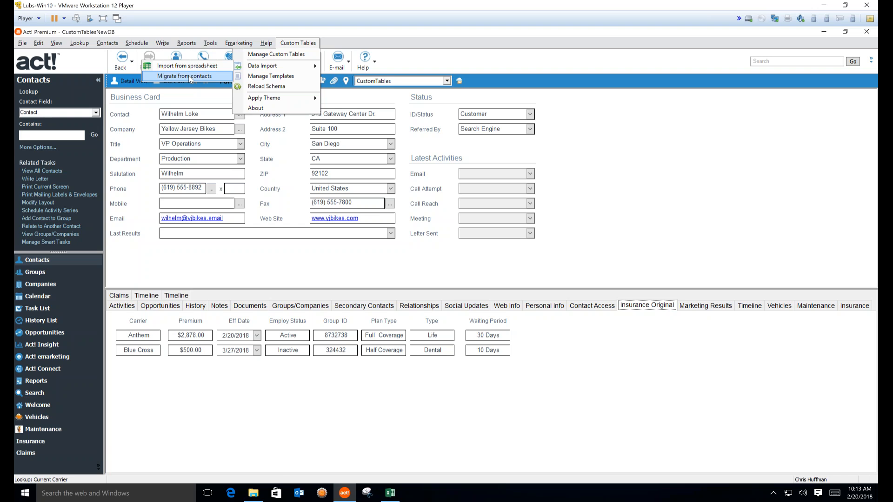
{"action": "left_click", "coordinate": [188, 76]}
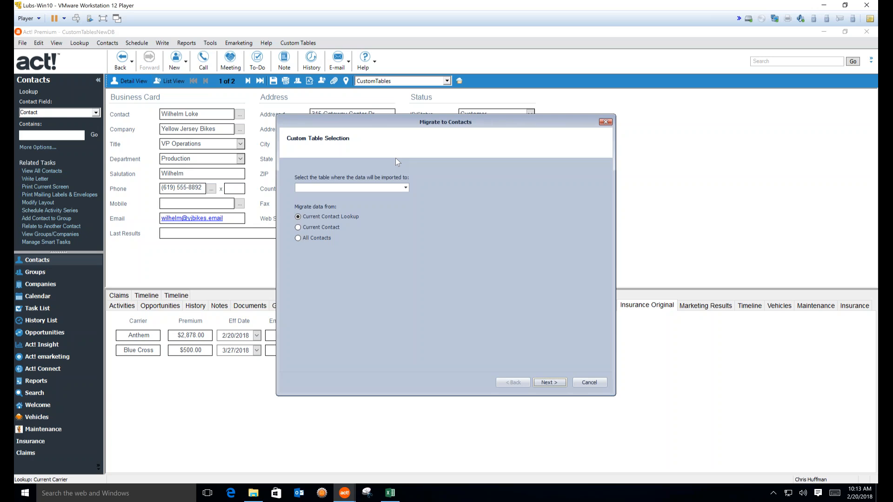
Choose Insurance as the destination table, with Current Contact Lookup as the migration source
{"action": "left_click", "coordinate": [404, 189]}
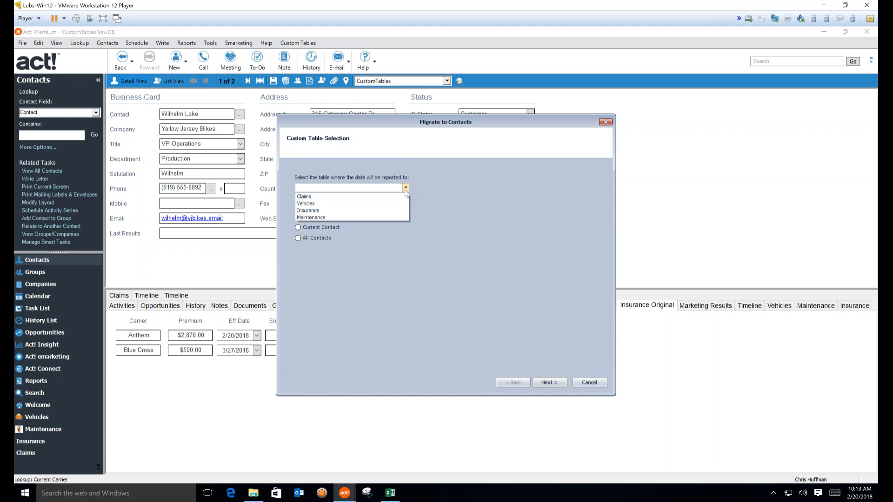
{"action": "left_click", "coordinate": [358, 210]}
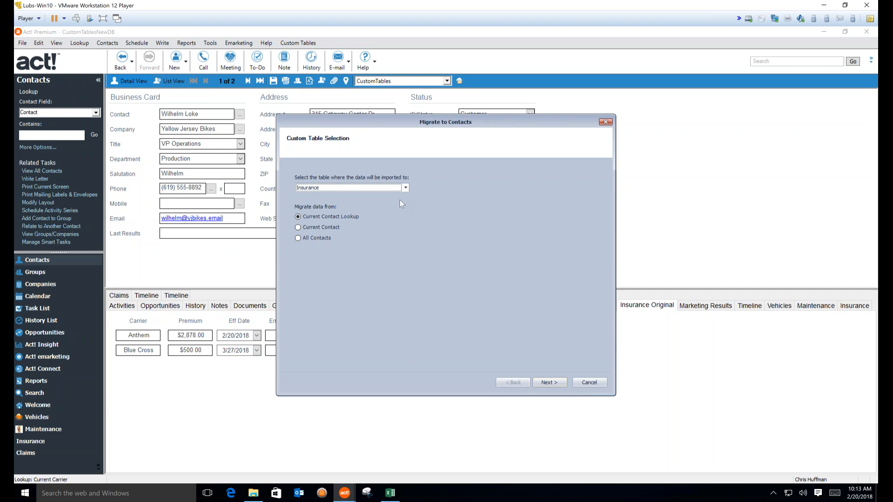
{"action": "left_click", "coordinate": [300, 227]}
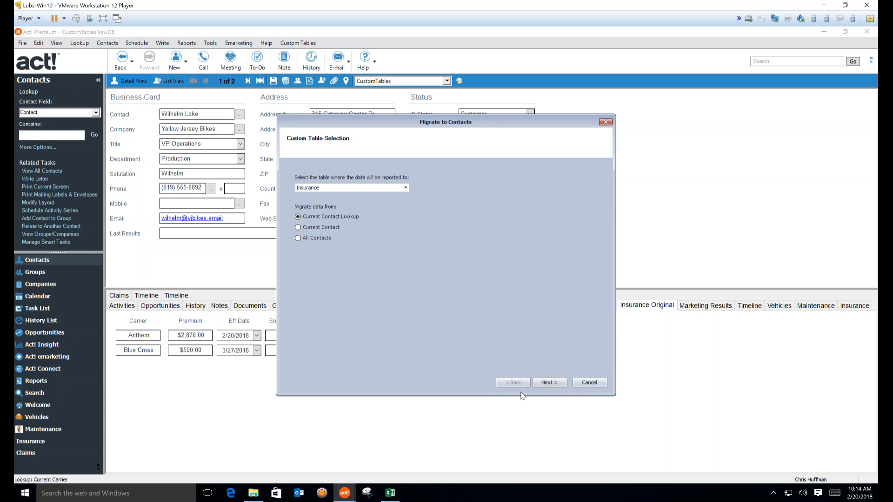
Advance to Map Contact Fields and open the Act! Field list for the first row
{"action": "left_click", "coordinate": [550, 382]}
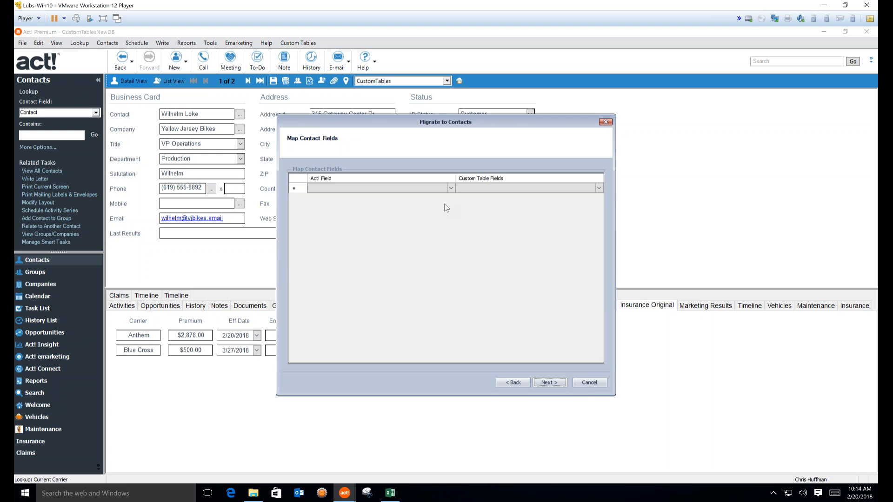
{"action": "left_click_drag", "start_coordinate": [408, 127], "coordinate": [461, 97]}
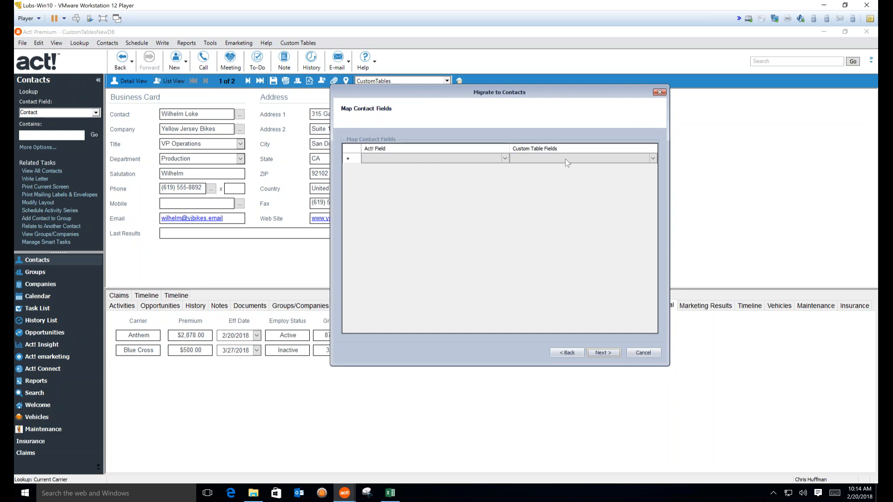
{"action": "left_click", "coordinate": [504, 158]}
{"action": "left_click", "coordinate": [504, 159]}
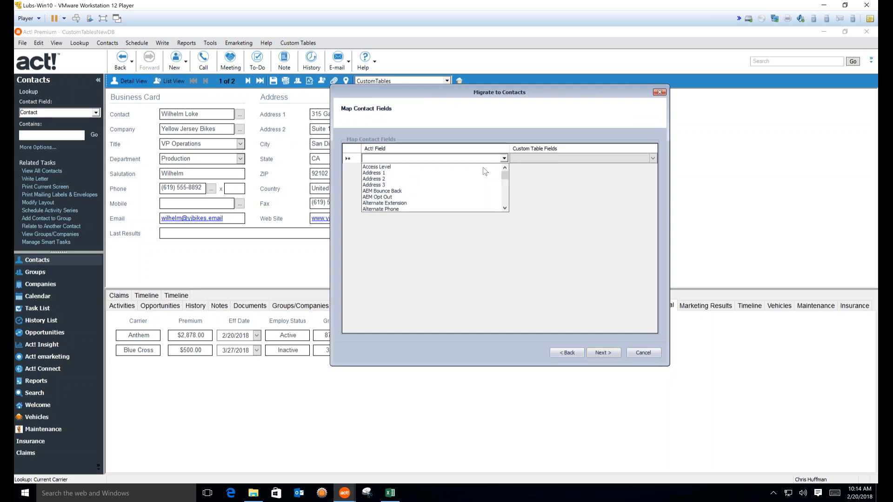
Browse the Act! fields, close the list without choosing, and cancel the migration
{"action": "scroll", "coordinate": [484, 177], "scroll_direction": "down", "scroll_amount": 5}
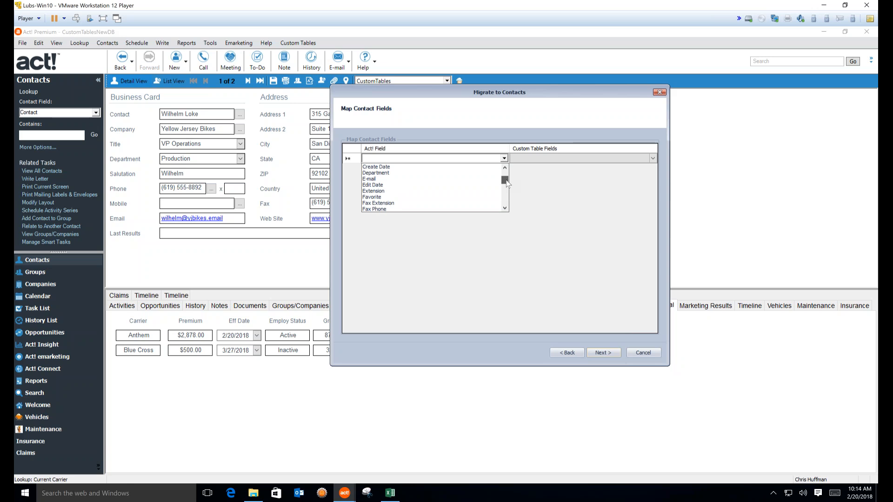
{"action": "scroll", "coordinate": [507, 183], "scroll_direction": "up", "scroll_amount": 4}
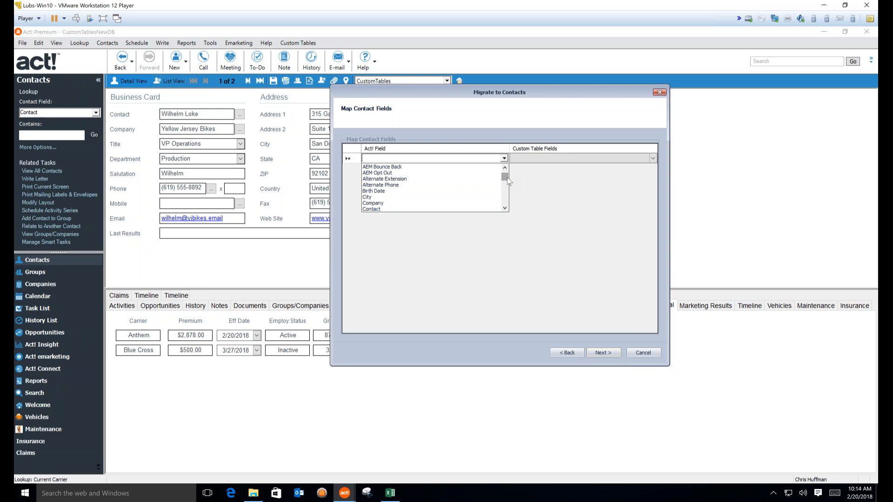
{"action": "scroll", "coordinate": [507, 180], "scroll_direction": "down", "scroll_amount": 4}
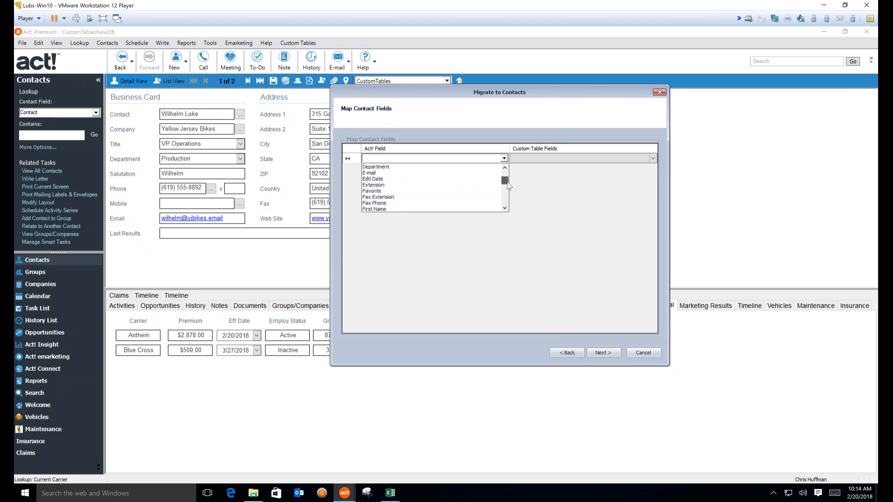
{"action": "scroll", "coordinate": [507, 192], "scroll_direction": "down", "scroll_amount": 6}
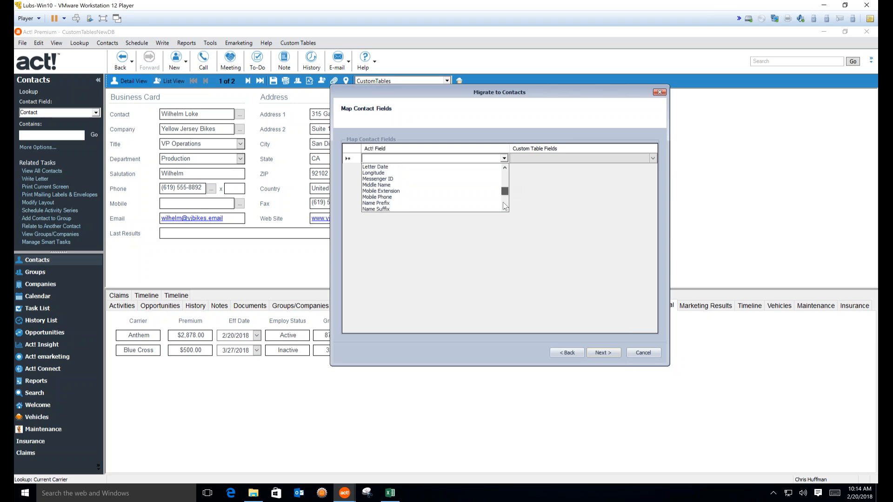
{"action": "left_click", "coordinate": [642, 352]}
{"action": "left_click", "coordinate": [641, 352]}
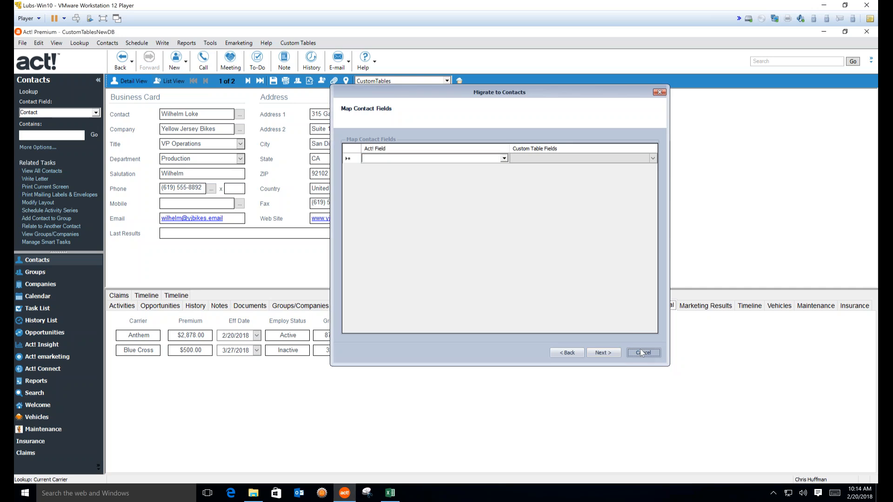
Exit and relaunch Act! Premium to reopen CustomTablesNewDB, closing the Quoting4Act Activation notice
{"action": "left_click", "coordinate": [22, 43]}
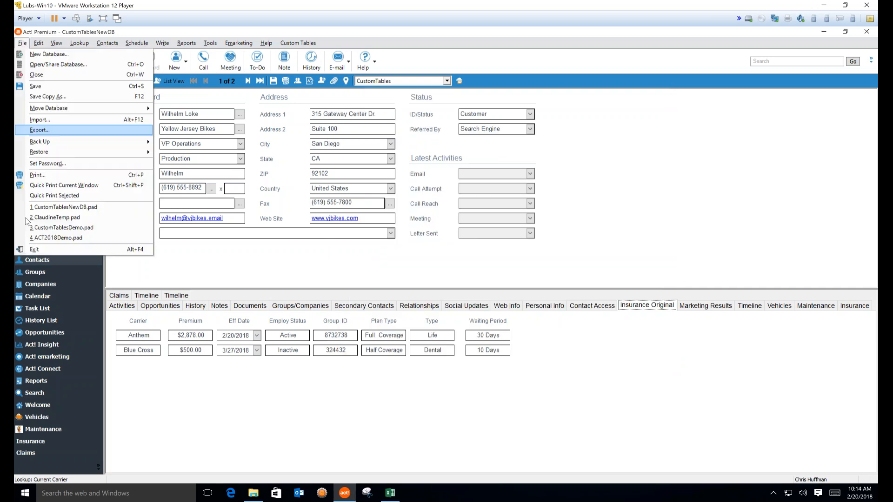
{"action": "left_click", "coordinate": [38, 252]}
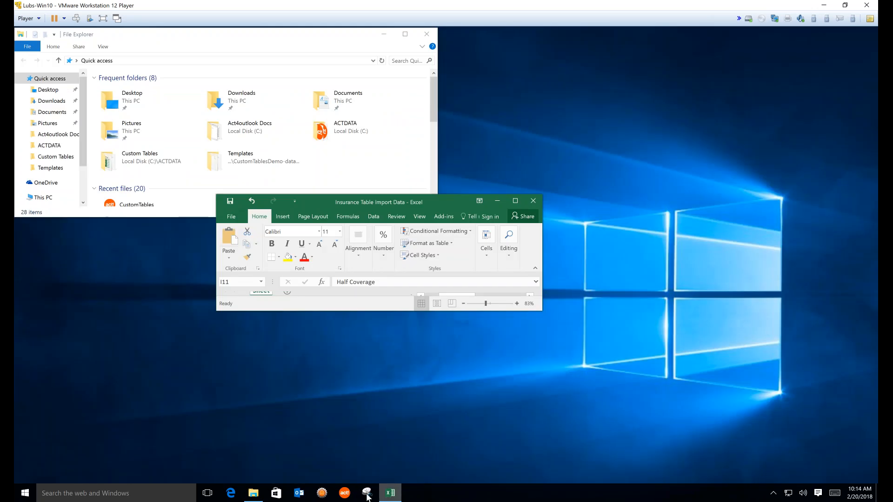
{"action": "left_click", "coordinate": [345, 494]}
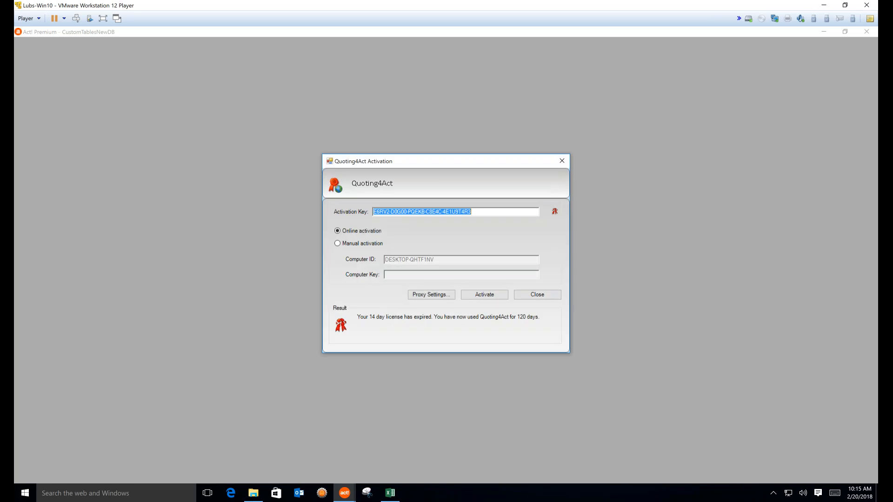
{"action": "left_click", "coordinate": [539, 296]}
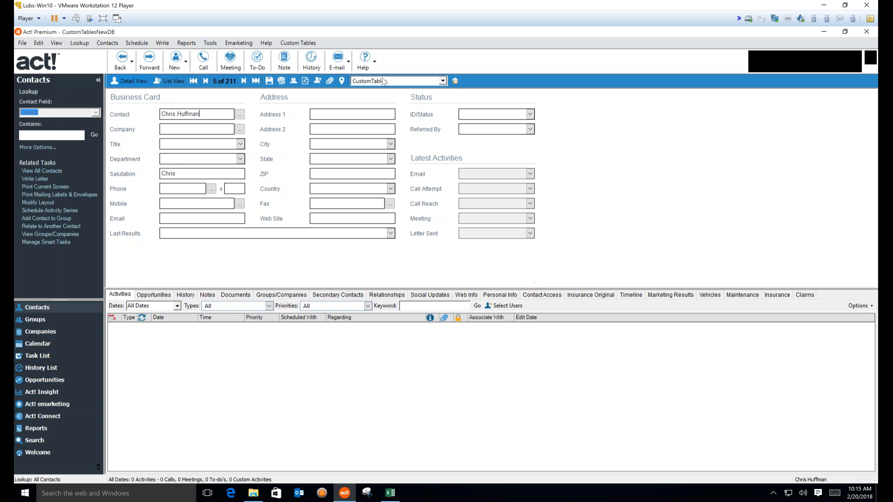
Show the Insurance Original tab and bring up the Carrier field's lookup options
{"action": "left_click", "coordinate": [291, 43]}
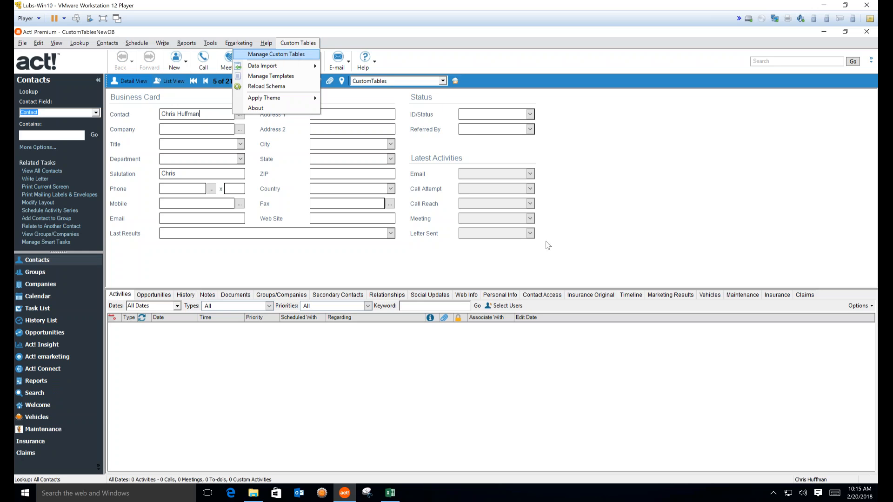
{"action": "left_click", "coordinate": [754, 263]}
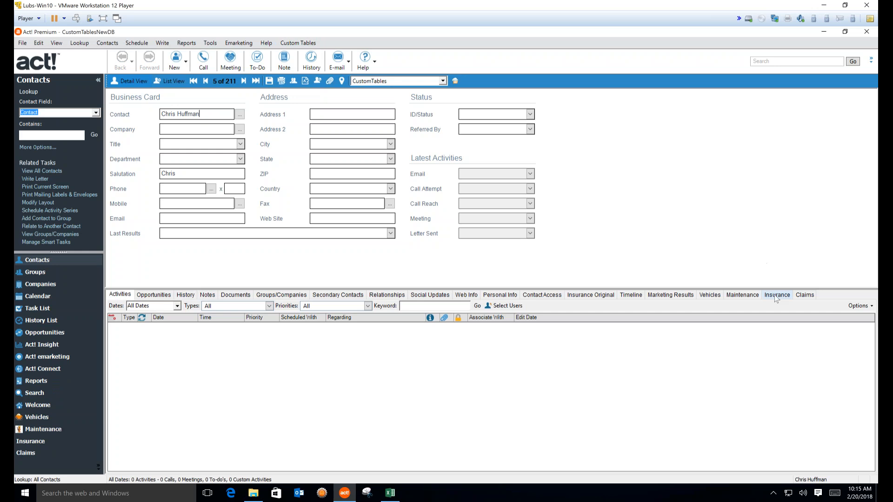
{"action": "left_click", "coordinate": [591, 295]}
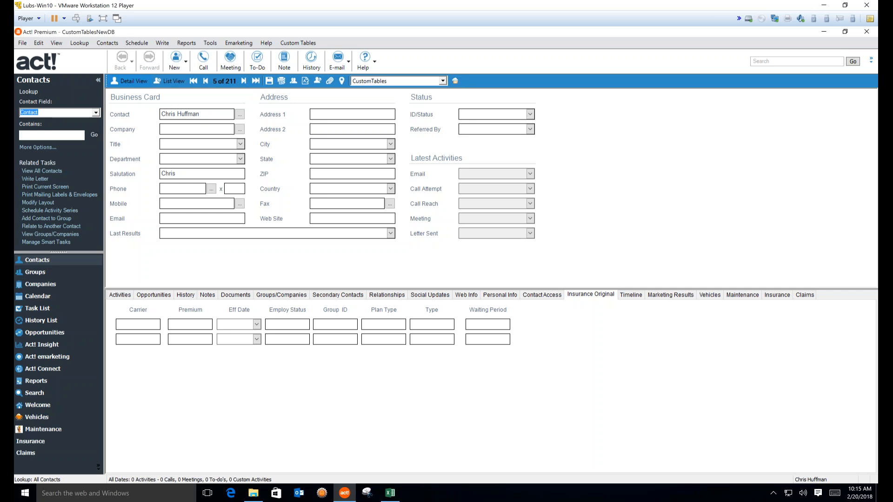
{"action": "right_click", "coordinate": [129, 326]}
Run a Current Carrier lookup using the Contains Data operator
{"action": "left_click", "coordinate": [152, 381]}
{"action": "left_click", "coordinate": [428, 251]}
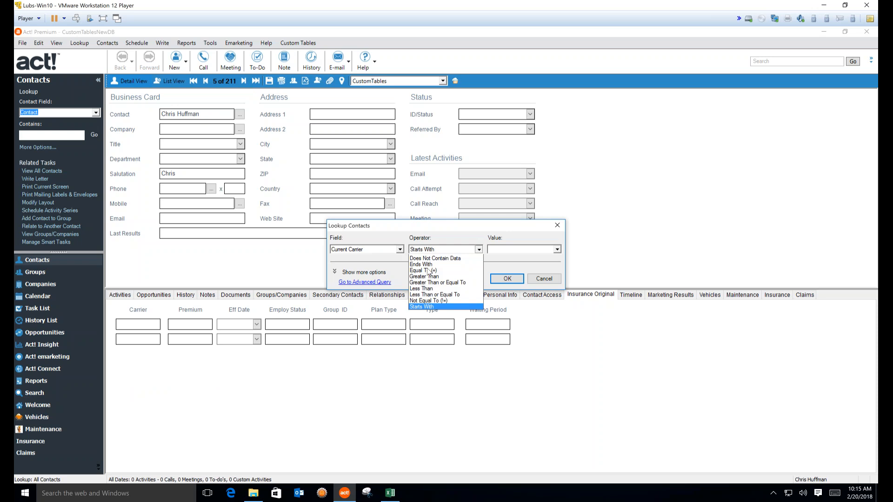
{"action": "scroll", "coordinate": [428, 271], "scroll_direction": "up", "scroll_amount": 2}
{"action": "left_click", "coordinate": [424, 264]}
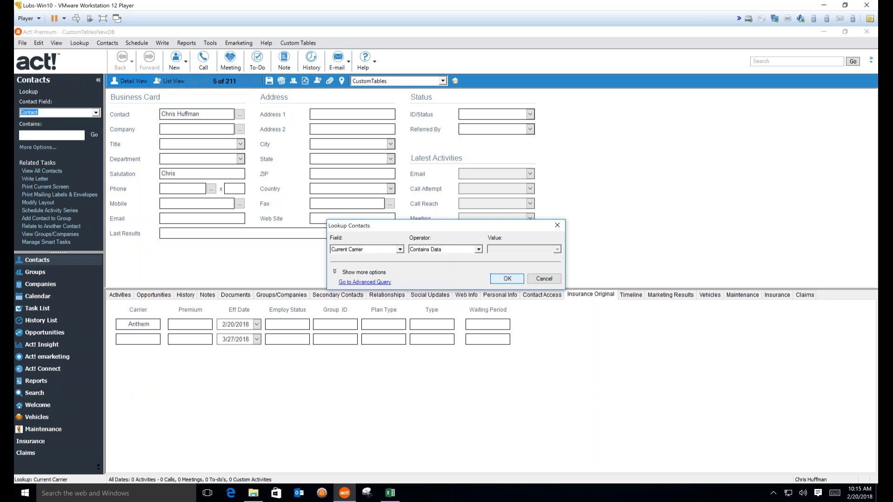
{"action": "left_click", "coordinate": [507, 279]}
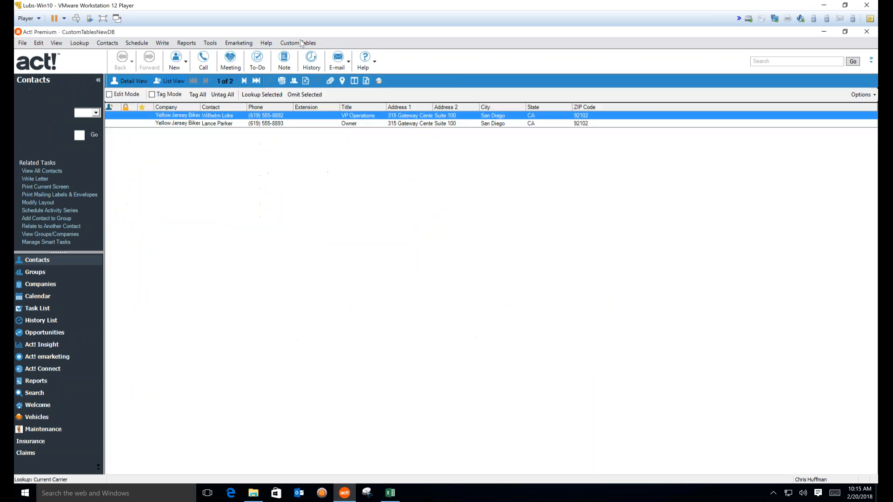
Reopen the contact migration wizard with Insurance as the destination and go to field mapping
{"action": "left_click", "coordinate": [298, 43]}
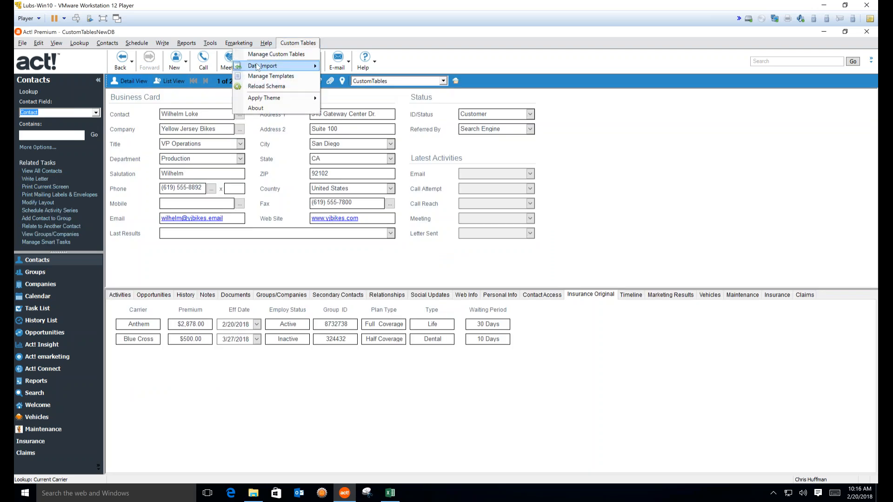
{"action": "mouse_move", "coordinate": [257, 66]}
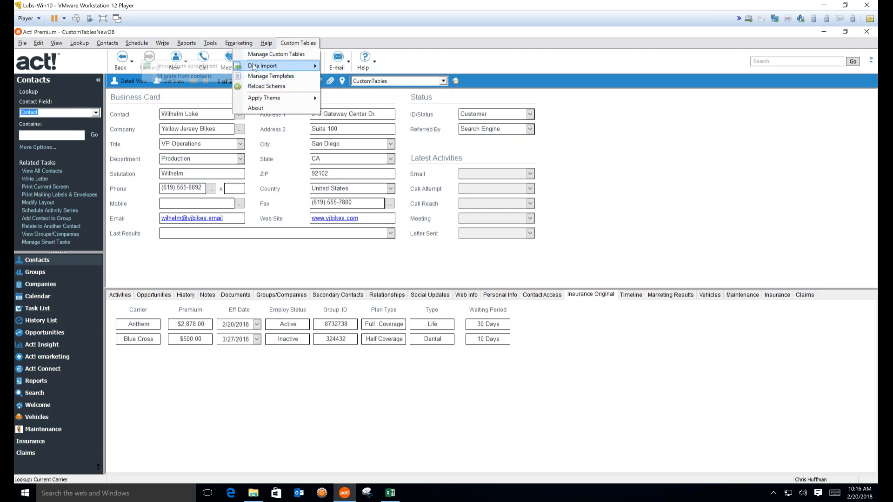
{"action": "left_click", "coordinate": [200, 77]}
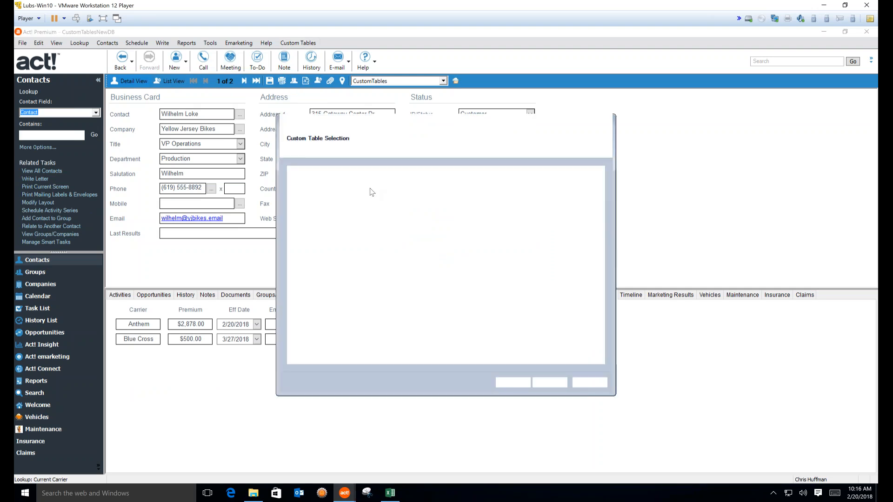
{"action": "left_click", "coordinate": [345, 188]}
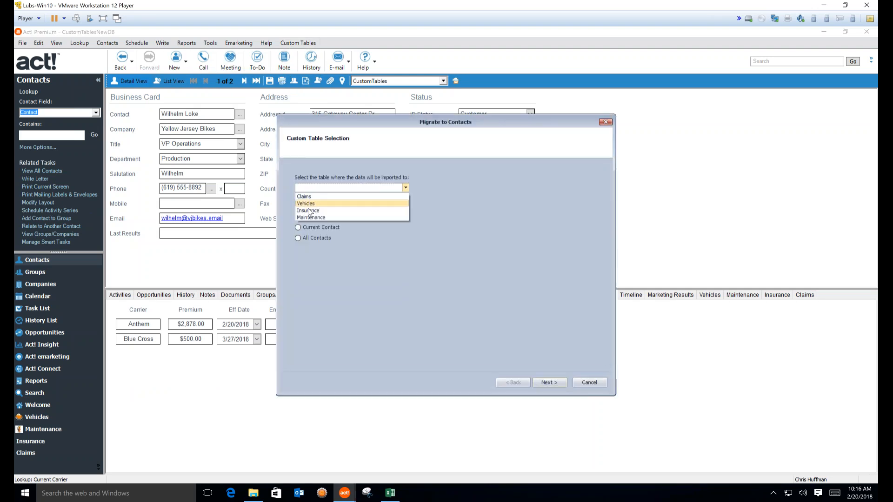
{"action": "left_click", "coordinate": [307, 211]}
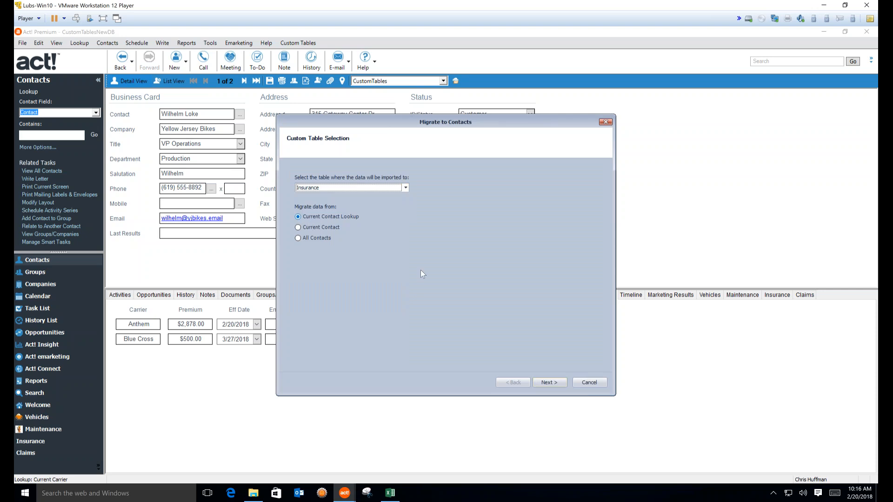
{"action": "left_click", "coordinate": [560, 382]}
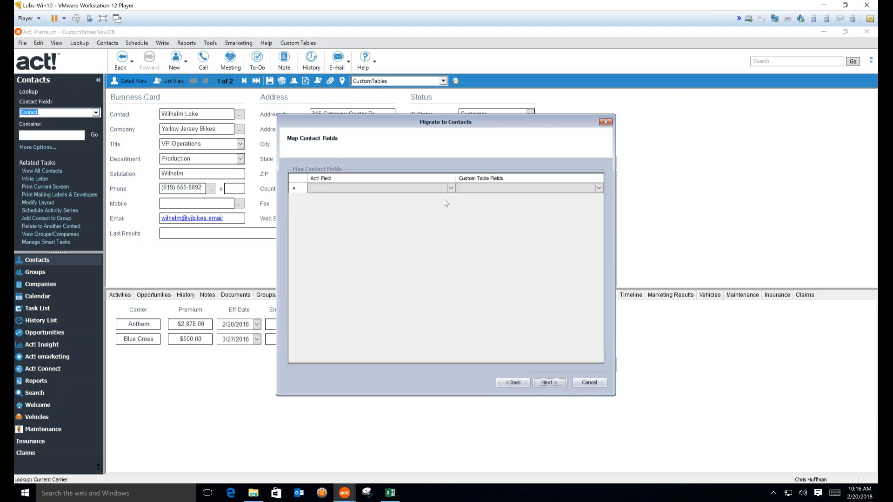
Map Current Carrier and Current Premium to their matching Insurance table fields
{"action": "left_click", "coordinate": [451, 188]}
{"action": "left_click", "coordinate": [449, 213]}
{"action": "scroll", "coordinate": [451, 215], "scroll_direction": "up", "scroll_amount": 5}
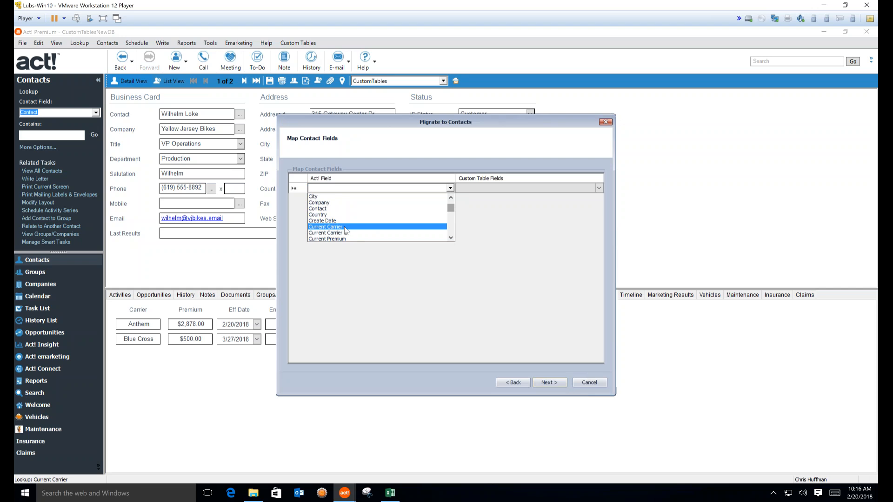
{"action": "left_click", "coordinate": [346, 228]}
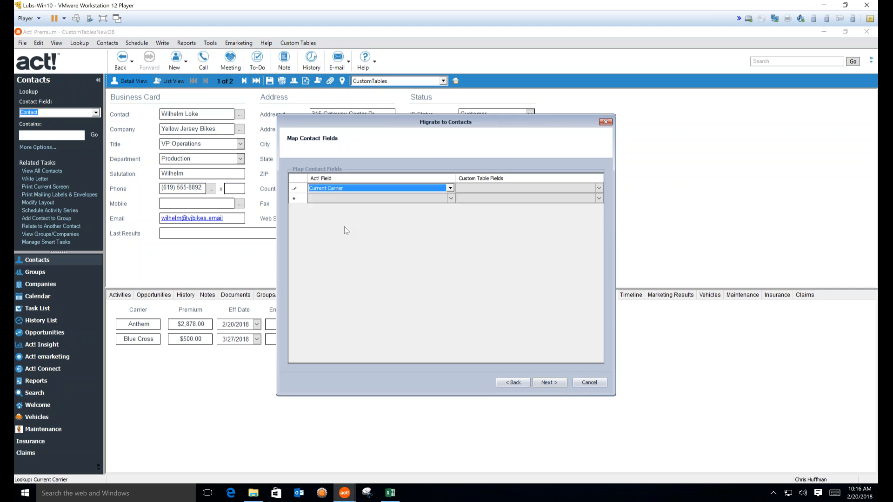
{"action": "left_click", "coordinate": [599, 189]}
{"action": "left_click", "coordinate": [468, 205]}
{"action": "left_click", "coordinate": [450, 199]}
{"action": "left_click_drag", "start_coordinate": [451, 216], "coordinate": [455, 220]}
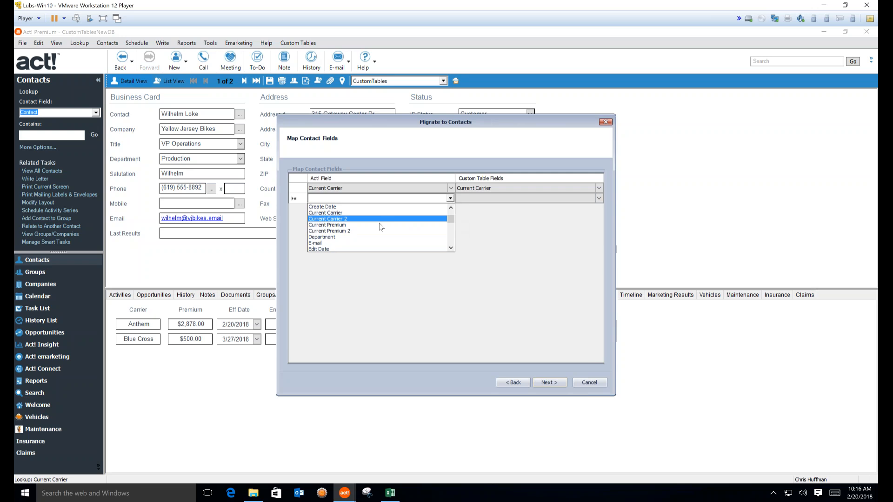
{"action": "left_click", "coordinate": [380, 226]}
{"action": "left_click", "coordinate": [599, 199]}
{"action": "left_click", "coordinate": [543, 213]}
Map Effective Date and Employee Status to their matching Insurance table fields
{"action": "left_click", "coordinate": [453, 208]}
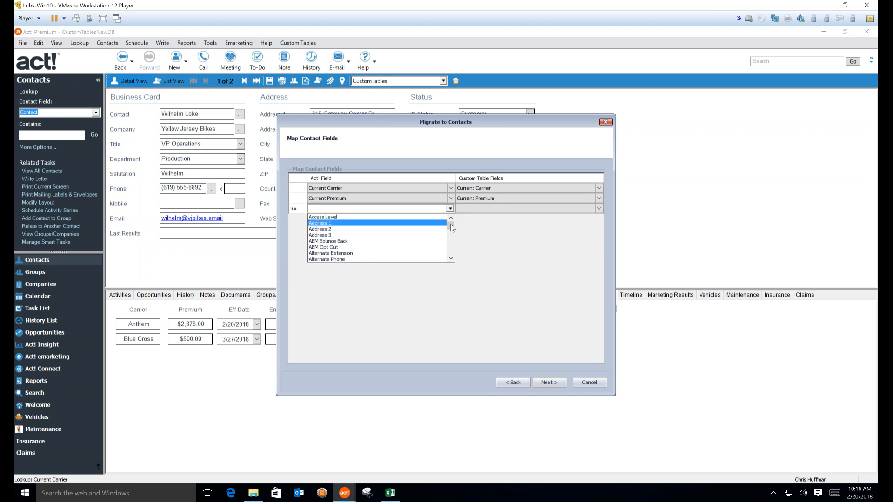
{"action": "scroll", "coordinate": [451, 224], "scroll_direction": "down", "scroll_amount": 6}
{"action": "scroll", "coordinate": [431, 238], "scroll_direction": "down", "scroll_amount": 2}
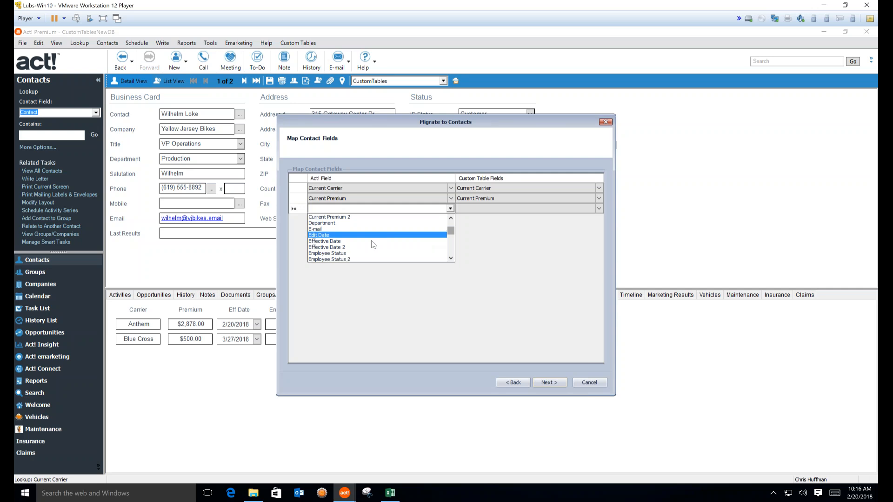
{"action": "left_click", "coordinate": [372, 241]}
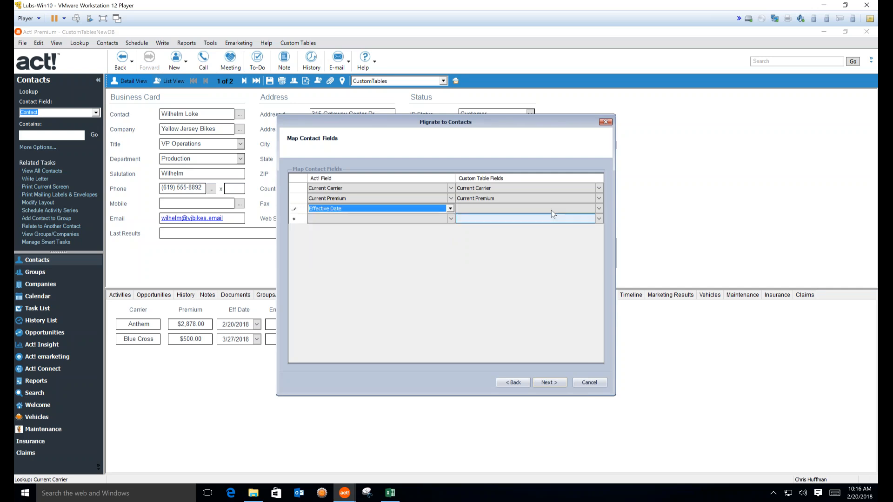
{"action": "left_click", "coordinate": [600, 209]}
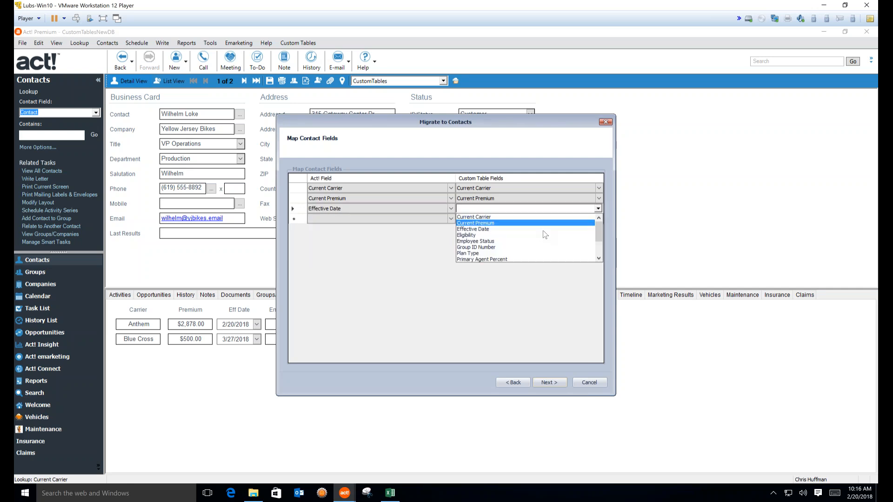
{"action": "left_click", "coordinate": [472, 229]}
{"action": "left_click", "coordinate": [451, 219]}
{"action": "scroll", "coordinate": [417, 240], "scroll_direction": "down", "scroll_amount": 8}
{"action": "scroll", "coordinate": [418, 241], "scroll_direction": "down", "scroll_amount": 2}
{"action": "left_click", "coordinate": [390, 257]}
{"action": "left_click", "coordinate": [599, 219]}
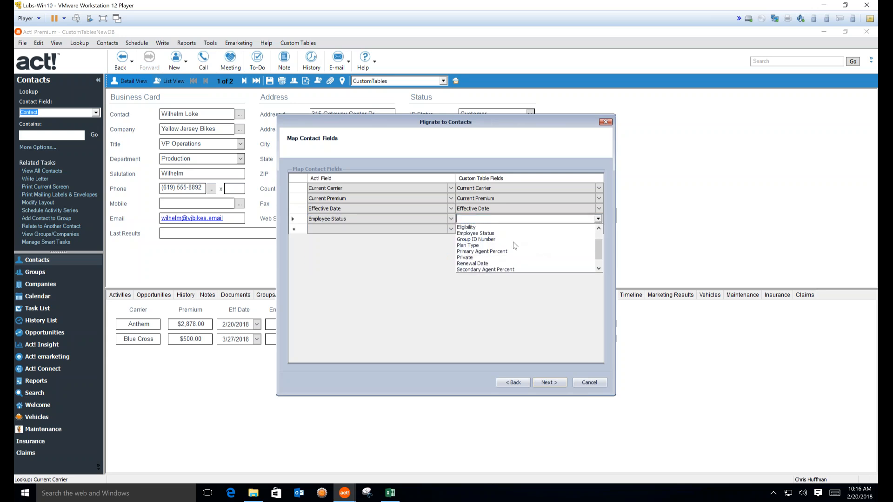
{"action": "left_click", "coordinate": [477, 233]}
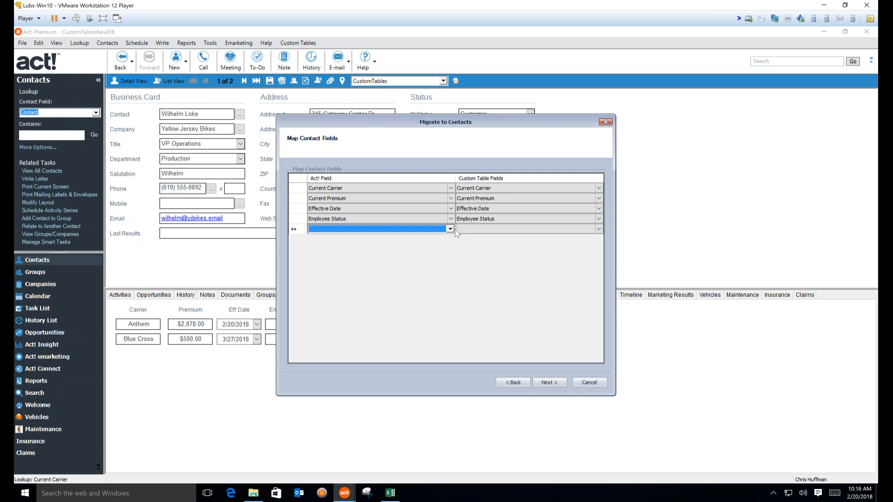
Choose Group ID Number as the Act! field in the fifth mapping row
{"action": "left_click", "coordinate": [452, 229]}
{"action": "scroll", "coordinate": [421, 268], "scroll_direction": "down", "scroll_amount": 3}
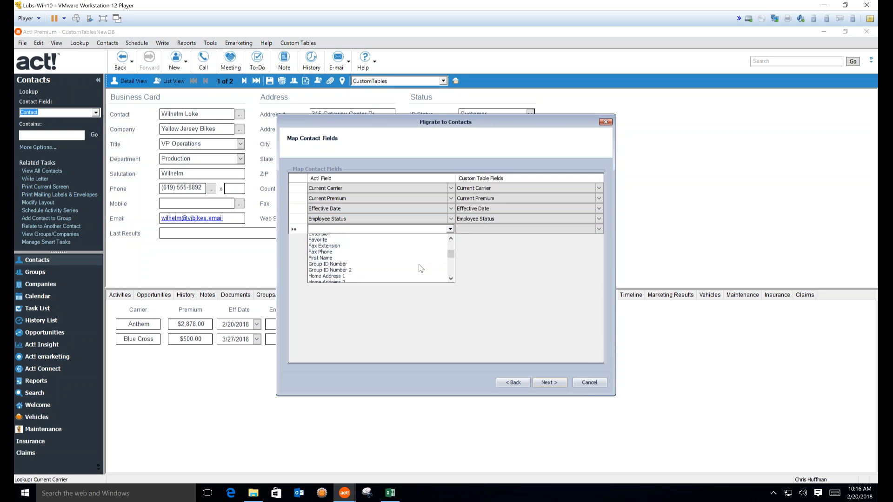
{"action": "left_click", "coordinate": [382, 262]}
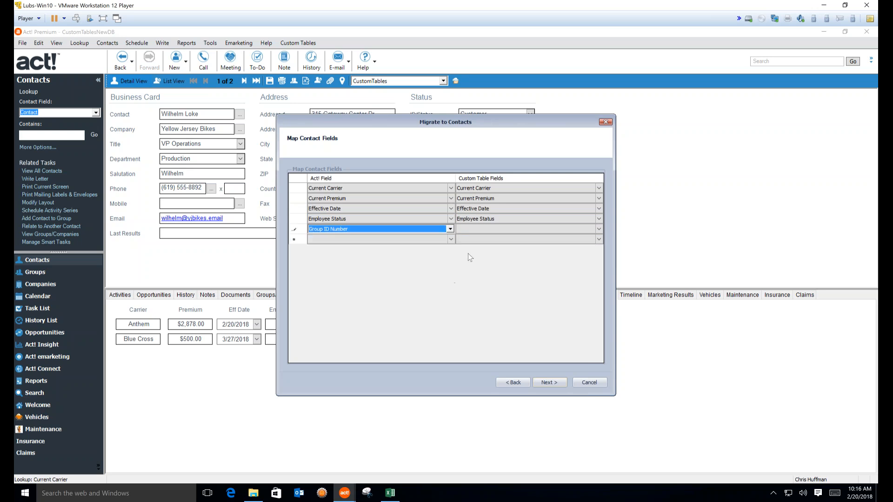
{"action": "left_click", "coordinate": [598, 229]}
Map Group ID Number and Plan Type to the same-named Insurance fields
{"action": "scroll", "coordinate": [547, 265], "scroll_direction": "down", "scroll_amount": 2}
{"action": "left_click", "coordinate": [484, 237]}
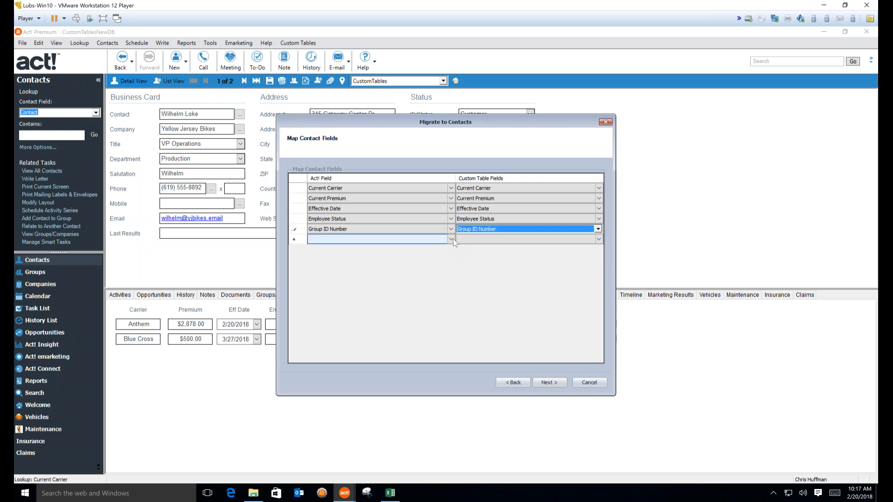
{"action": "left_click", "coordinate": [451, 240]}
{"action": "scroll", "coordinate": [444, 264], "scroll_direction": "down", "scroll_amount": 5}
{"action": "scroll", "coordinate": [443, 264], "scroll_direction": "down", "scroll_amount": 4}
{"action": "scroll", "coordinate": [439, 266], "scroll_direction": "down", "scroll_amount": 4}
{"action": "scroll", "coordinate": [437, 269], "scroll_direction": "down", "scroll_amount": 5}
{"action": "scroll", "coordinate": [333, 252], "scroll_direction": "up", "scroll_amount": 1}
{"action": "left_click", "coordinate": [379, 266]}
{"action": "left_click", "coordinate": [599, 239]}
{"action": "scroll", "coordinate": [491, 257], "scroll_direction": "down", "scroll_amount": 3}
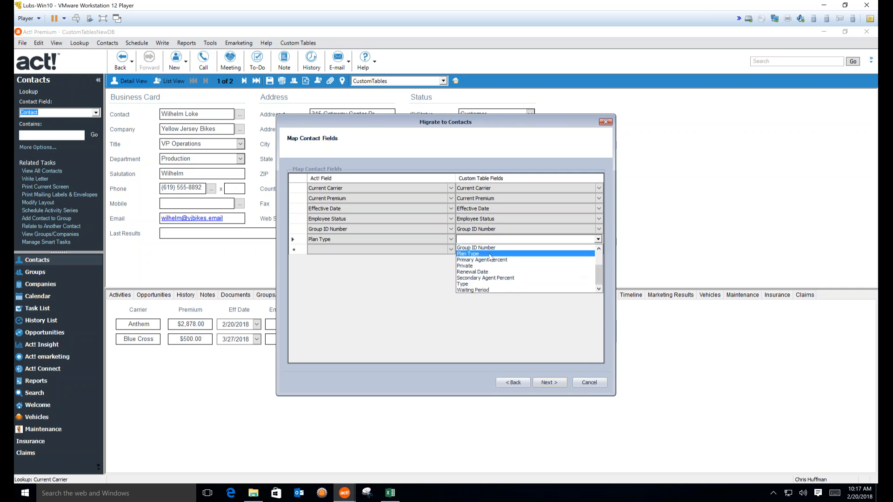
{"action": "left_click", "coordinate": [490, 254]}
Map the Type contact field to the Insurance table's Type field
{"action": "left_click", "coordinate": [451, 250]}
{"action": "scroll", "coordinate": [438, 281], "scroll_direction": "down", "scroll_amount": 15}
{"action": "scroll", "coordinate": [437, 280], "scroll_direction": "down", "scroll_amount": 8}
{"action": "scroll", "coordinate": [409, 279], "scroll_direction": "down", "scroll_amount": 3}
{"action": "left_click", "coordinate": [356, 279]}
{"action": "left_click", "coordinate": [592, 252]}
{"action": "scroll", "coordinate": [580, 281], "scroll_direction": "down", "scroll_amount": 2}
{"action": "scroll", "coordinate": [580, 281], "scroll_direction": "down", "scroll_amount": 3}
{"action": "left_click", "coordinate": [535, 297]}
Map Waiting Period to the Insurance table's Waiting Period field
{"action": "left_click", "coordinate": [450, 259]}
{"action": "scroll", "coordinate": [443, 289], "scroll_direction": "down", "scroll_amount": 6}
{"action": "scroll", "coordinate": [443, 290], "scroll_direction": "down", "scroll_amount": 8}
{"action": "left_click", "coordinate": [427, 289]}
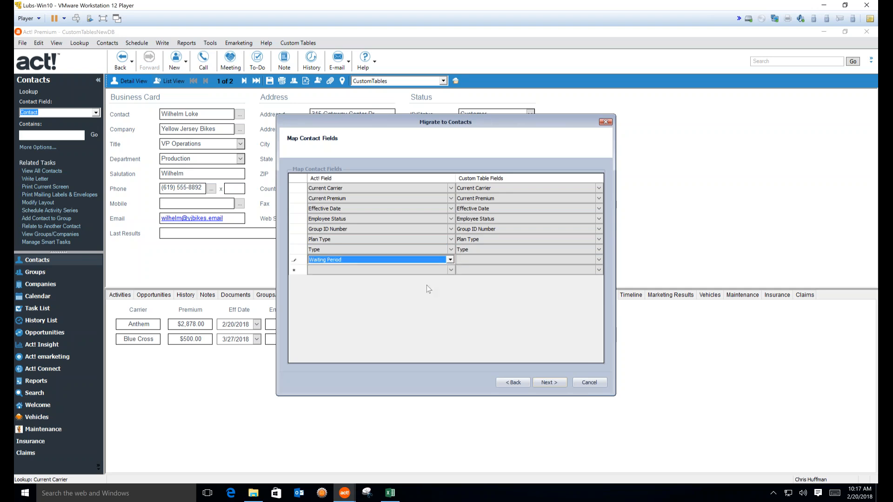
{"action": "left_click", "coordinate": [589, 258]}
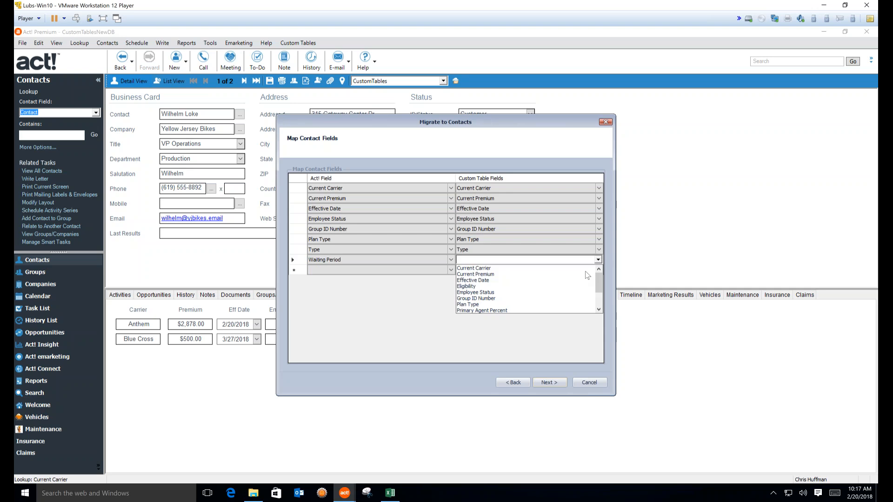
{"action": "scroll", "coordinate": [577, 279], "scroll_direction": "down", "scroll_amount": 3}
{"action": "left_click", "coordinate": [494, 311]}
{"action": "left_click", "coordinate": [450, 269]}
{"action": "scroll", "coordinate": [449, 281], "scroll_direction": "down", "scroll_amount": 20}
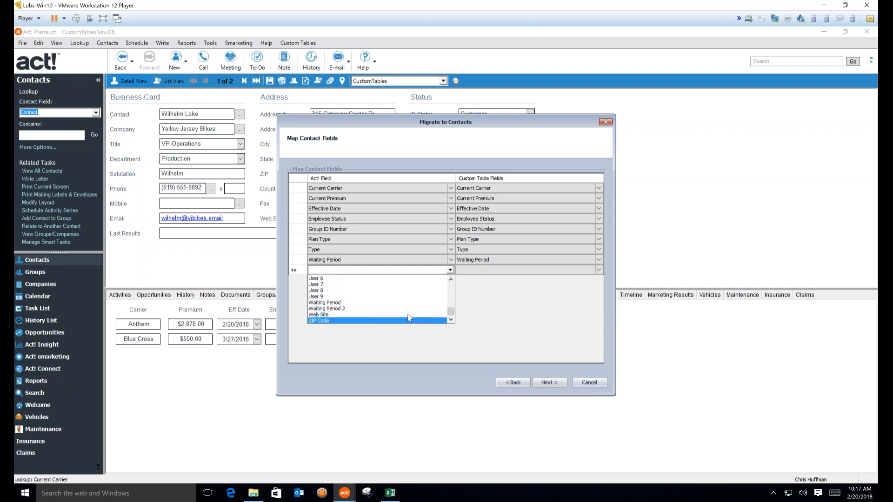
Leave the extra row blank, keep Employee Status mapped, and advance to the Confirmation page
{"action": "left_click", "coordinate": [489, 319]}
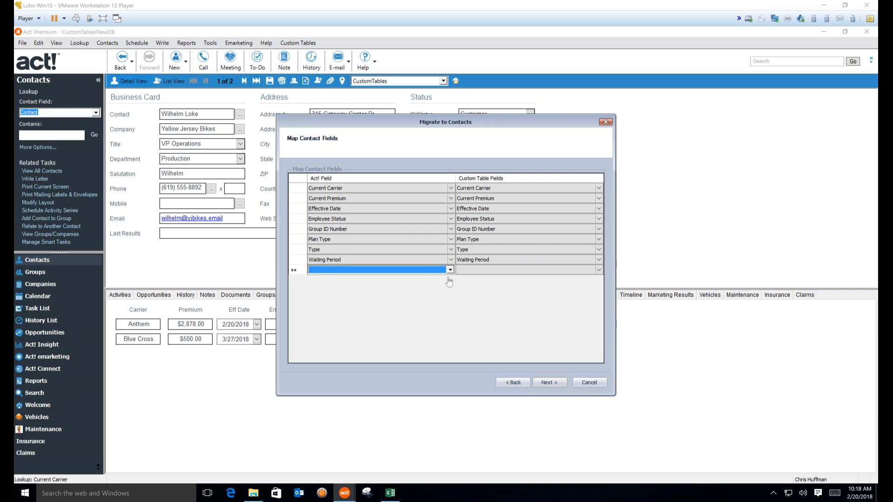
{"action": "left_click", "coordinate": [450, 220]}
{"action": "left_click", "coordinate": [450, 220]}
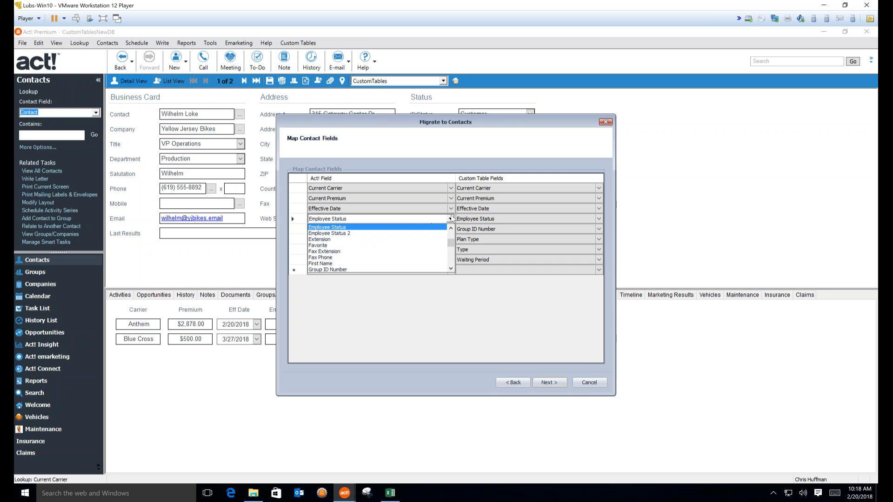
{"action": "left_click", "coordinate": [451, 220]}
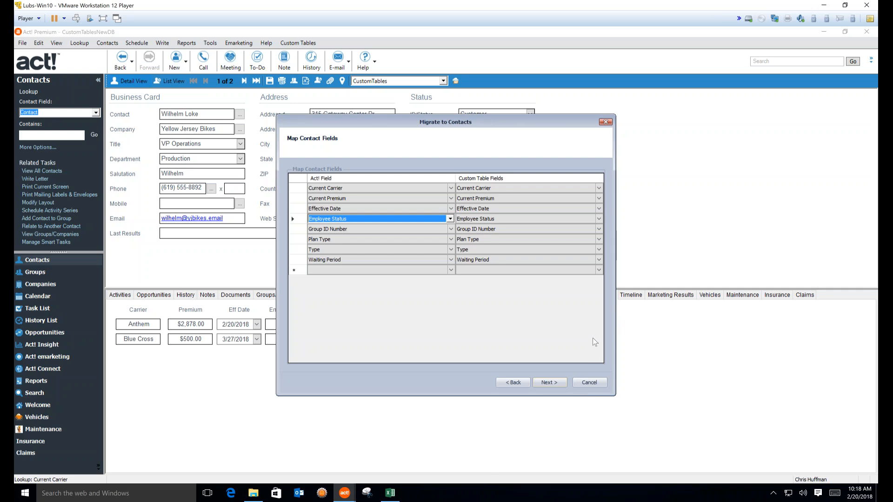
{"action": "left_click", "coordinate": [545, 383]}
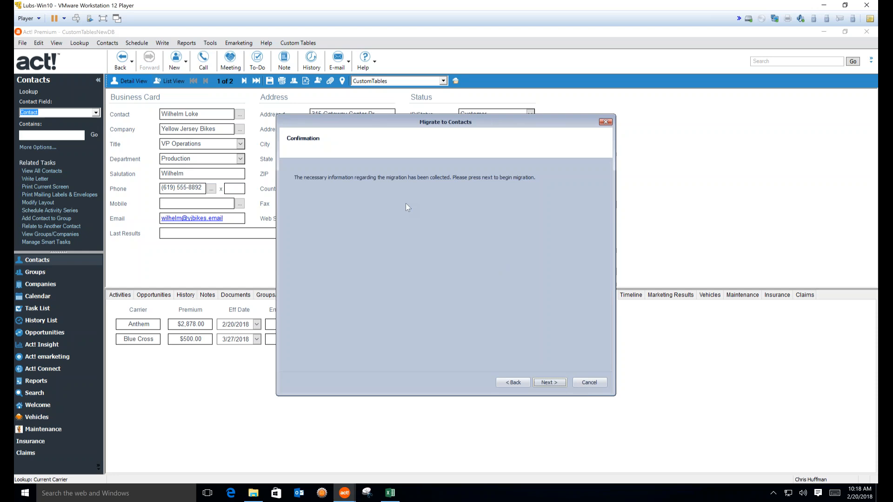
Confirm the migration so the wizard migrates the insurance data and reports Data Migration Complete
{"action": "left_click", "coordinate": [548, 383]}
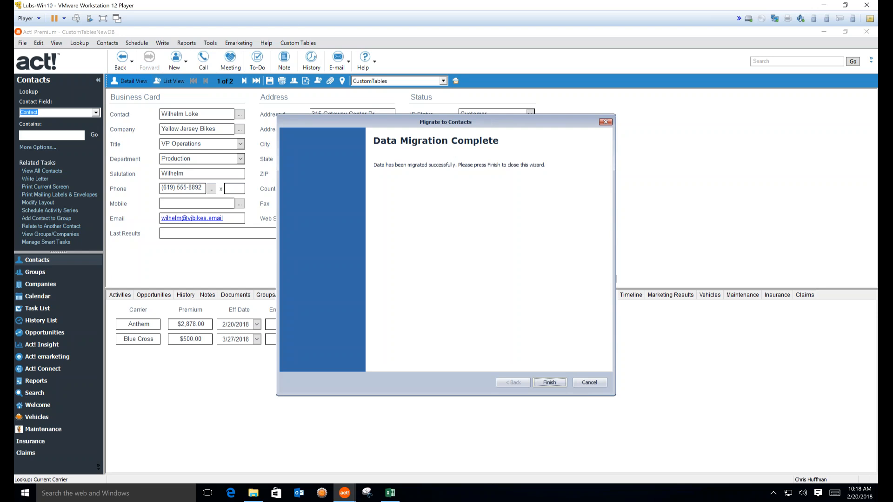
Finish the wizard, then start a new Migrate from contacts run targeting the Insurance table
{"action": "left_click", "coordinate": [549, 382]}
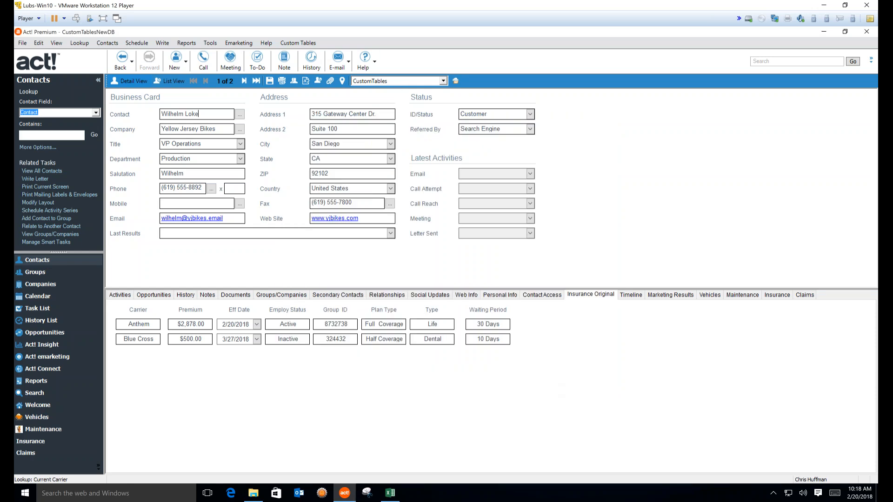
{"action": "left_click", "coordinate": [298, 43]}
{"action": "mouse_move", "coordinate": [277, 63]}
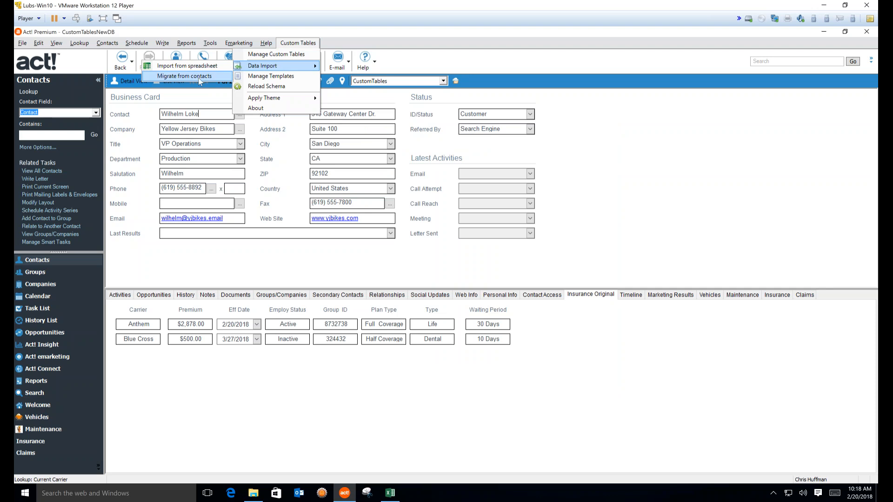
{"action": "left_click", "coordinate": [199, 77]}
{"action": "left_click", "coordinate": [403, 187]}
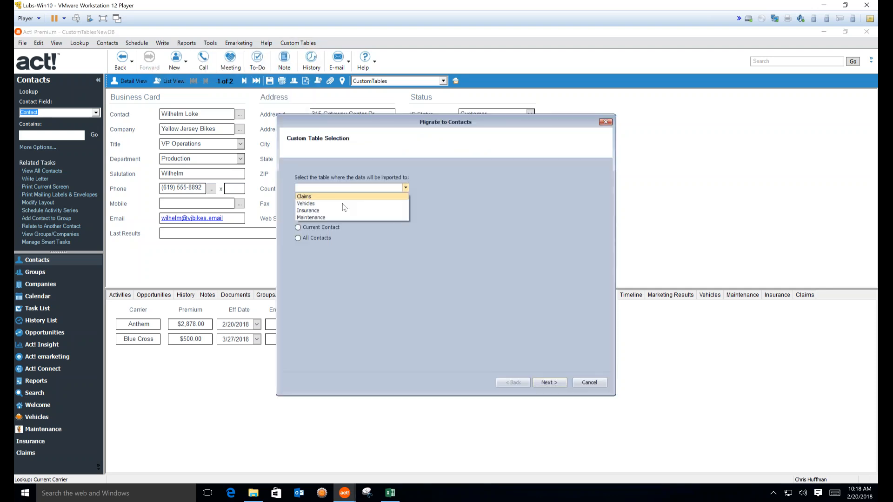
{"action": "left_click", "coordinate": [333, 211]}
{"action": "left_click", "coordinate": [546, 388]}
Map Current Carrier 2 to Current Carrier and Current Premium 2 to Current Premium
{"action": "left_click", "coordinate": [451, 188]}
{"action": "left_click", "coordinate": [451, 188]}
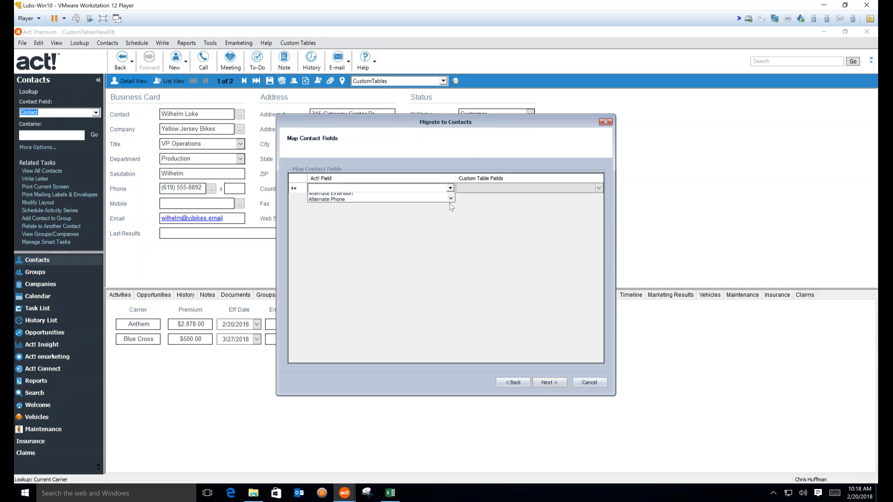
{"action": "scroll", "coordinate": [425, 219], "scroll_direction": "down", "scroll_amount": 5}
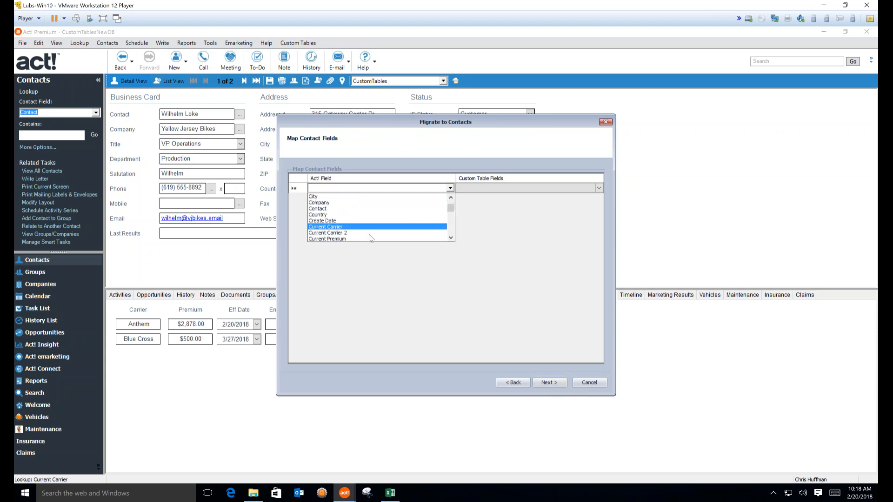
{"action": "left_click", "coordinate": [419, 239]}
{"action": "left_click", "coordinate": [597, 187]}
{"action": "left_click", "coordinate": [598, 188]}
{"action": "left_click", "coordinate": [508, 197]}
{"action": "left_click", "coordinate": [450, 199]}
{"action": "left_click", "coordinate": [451, 198]}
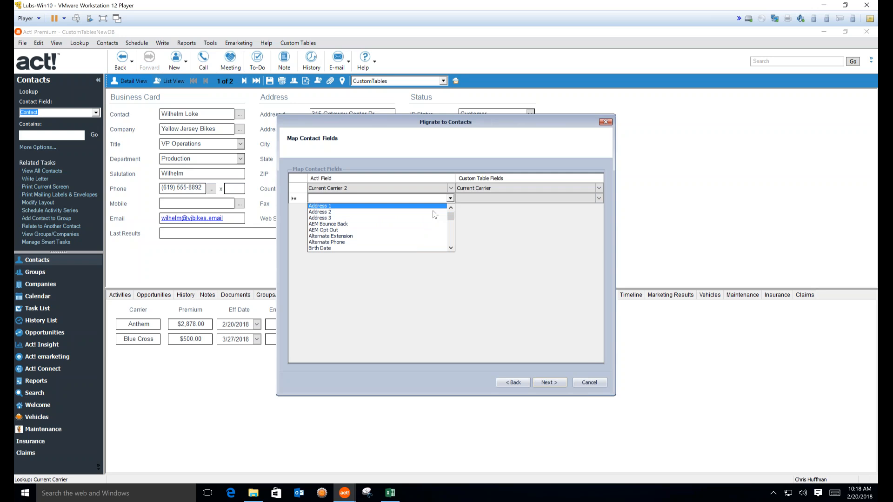
{"action": "scroll", "coordinate": [435, 214], "scroll_direction": "down", "scroll_amount": 4}
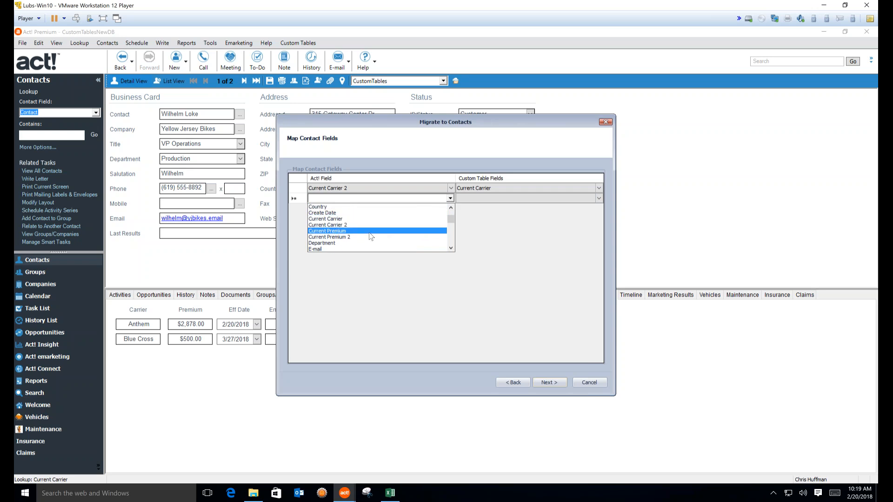
{"action": "left_click", "coordinate": [370, 236]}
{"action": "left_click", "coordinate": [598, 199]}
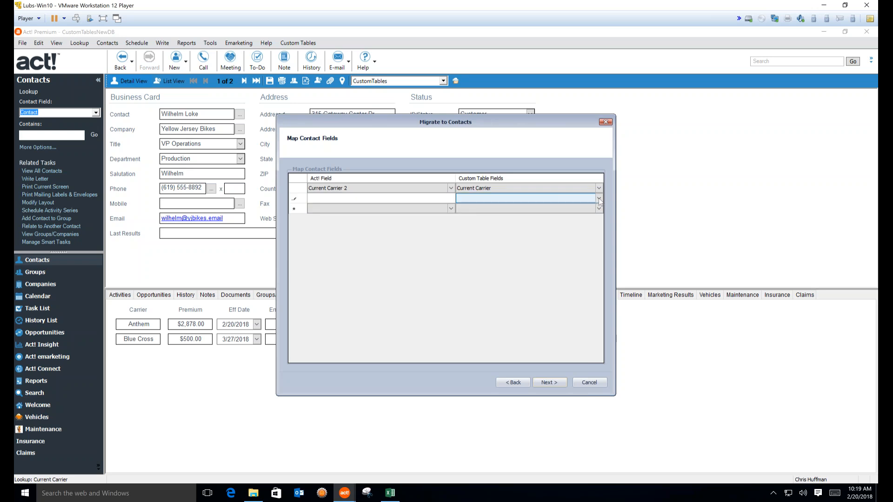
{"action": "left_click", "coordinate": [599, 199]}
{"action": "scroll", "coordinate": [524, 226], "scroll_direction": "down", "scroll_amount": 4}
{"action": "scroll", "coordinate": [525, 226], "scroll_direction": "up", "scroll_amount": 2}
{"action": "left_click", "coordinate": [496, 214]}
Map Effective Date 2 to Effective Date and Employee Status 2 to Employee Status
{"action": "left_click", "coordinate": [452, 209]}
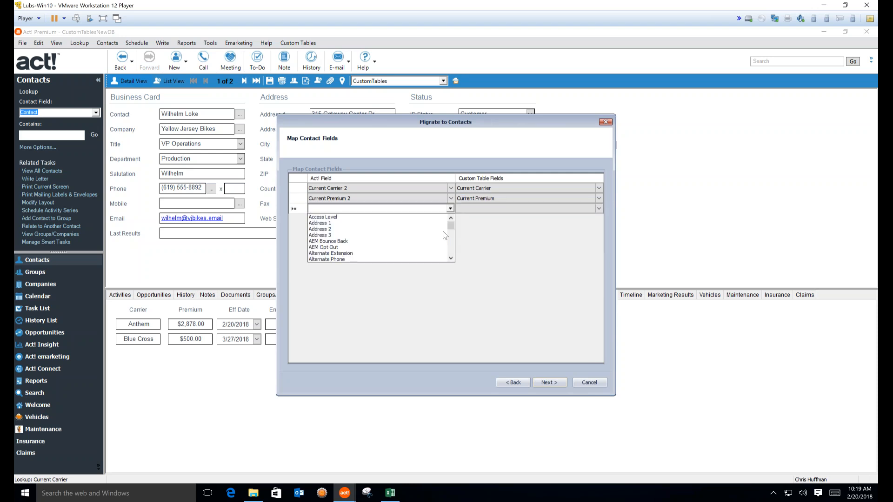
{"action": "scroll", "coordinate": [440, 237], "scroll_direction": "down", "scroll_amount": 6}
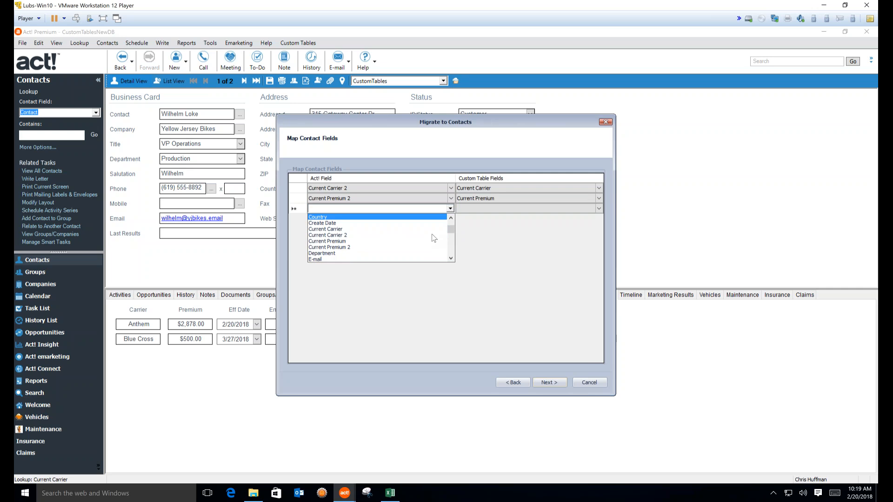
{"action": "scroll", "coordinate": [434, 238], "scroll_direction": "down", "scroll_amount": 2}
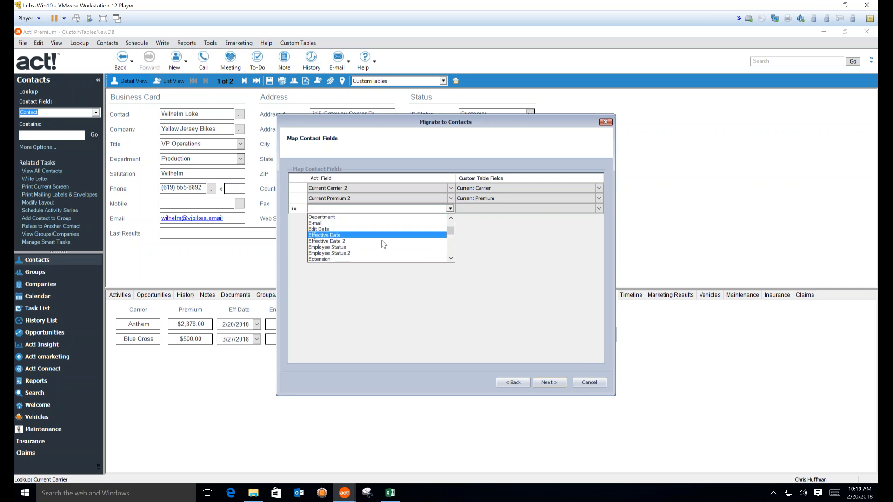
{"action": "left_click", "coordinate": [380, 240]}
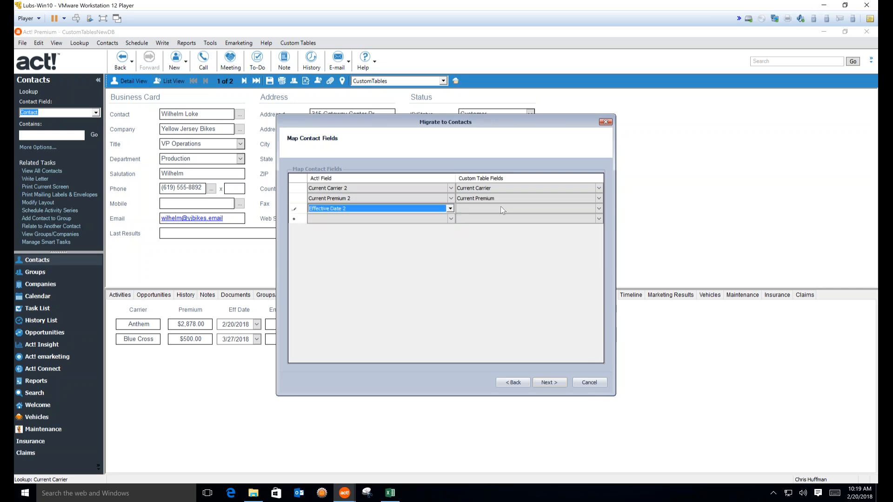
{"action": "left_click", "coordinate": [596, 211]}
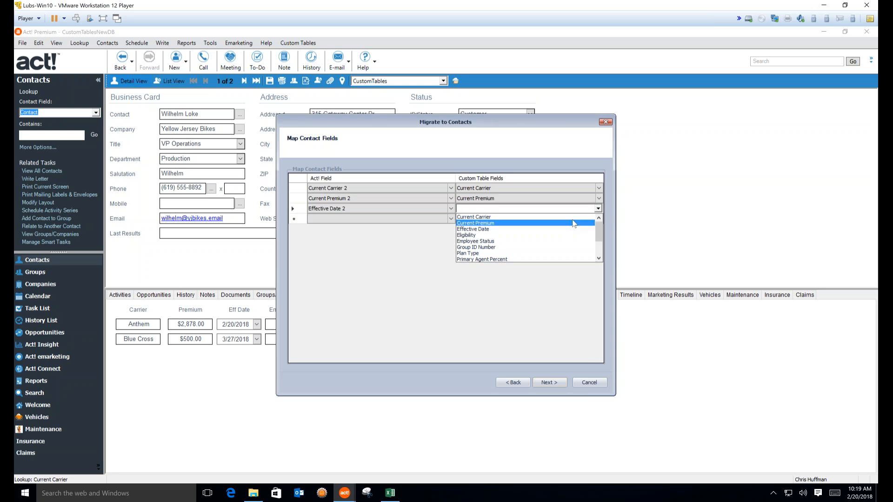
{"action": "scroll", "coordinate": [564, 224], "scroll_direction": "down", "scroll_amount": 1}
{"action": "scroll", "coordinate": [535, 223], "scroll_direction": "up", "scroll_amount": 1}
{"action": "left_click", "coordinate": [492, 232]}
{"action": "left_click", "coordinate": [451, 219]}
{"action": "left_click", "coordinate": [451, 219]}
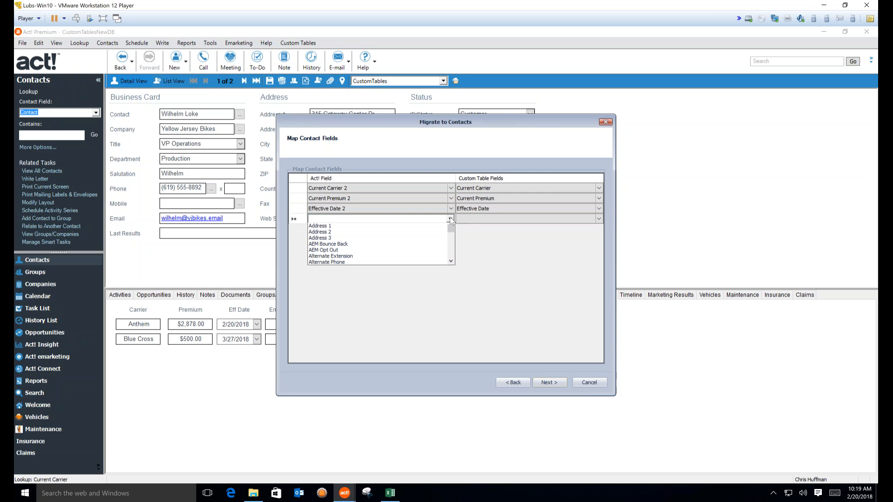
{"action": "scroll", "coordinate": [423, 252], "scroll_direction": "down", "scroll_amount": 5}
{"action": "scroll", "coordinate": [424, 252], "scroll_direction": "down", "scroll_amount": 4}
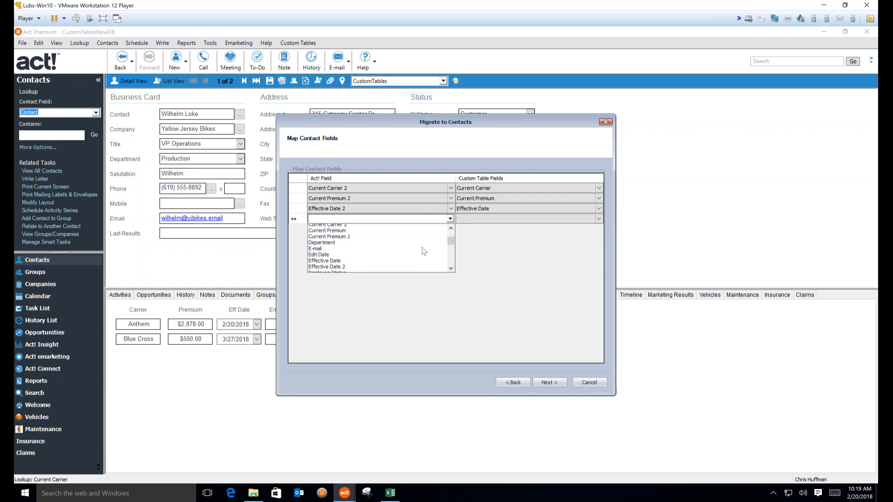
{"action": "left_click", "coordinate": [362, 245]}
{"action": "left_click", "coordinate": [599, 219]}
{"action": "scroll", "coordinate": [511, 241], "scroll_direction": "down", "scroll_amount": 3}
{"action": "scroll", "coordinate": [511, 241], "scroll_direction": "up", "scroll_amount": 2}
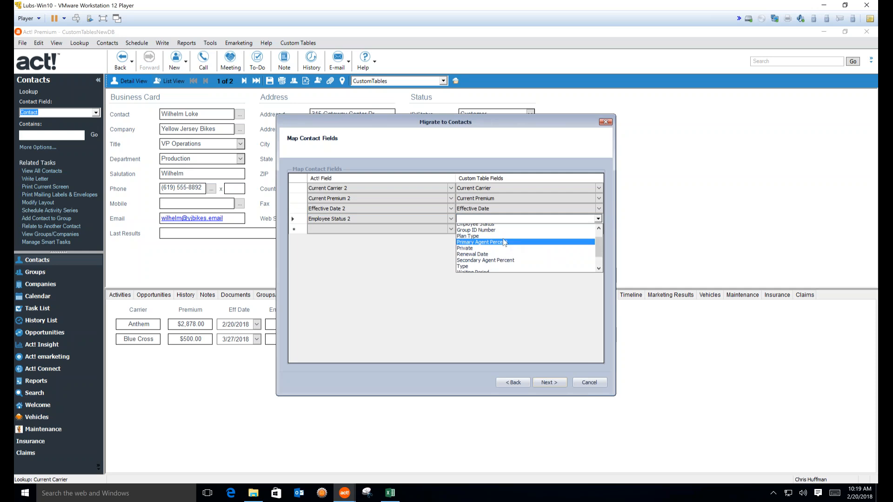
{"action": "left_click", "coordinate": [493, 234]}
Map Group ID Number 2 to the Group ID Number table field
{"action": "left_click", "coordinate": [450, 229]}
{"action": "scroll", "coordinate": [430, 264], "scroll_direction": "down", "scroll_amount": 4}
{"action": "scroll", "coordinate": [428, 265], "scroll_direction": "down", "scroll_amount": 5}
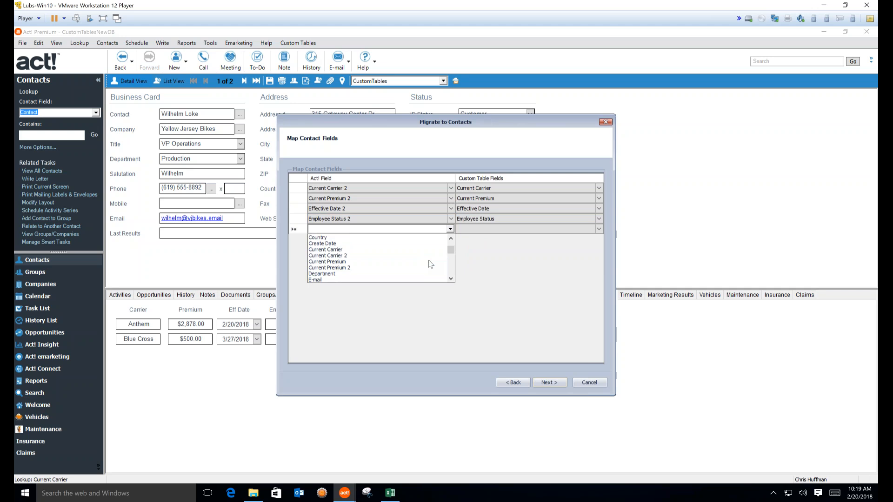
{"action": "left_click", "coordinate": [426, 262]}
{"action": "left_click", "coordinate": [599, 230]}
{"action": "left_click", "coordinate": [598, 229]}
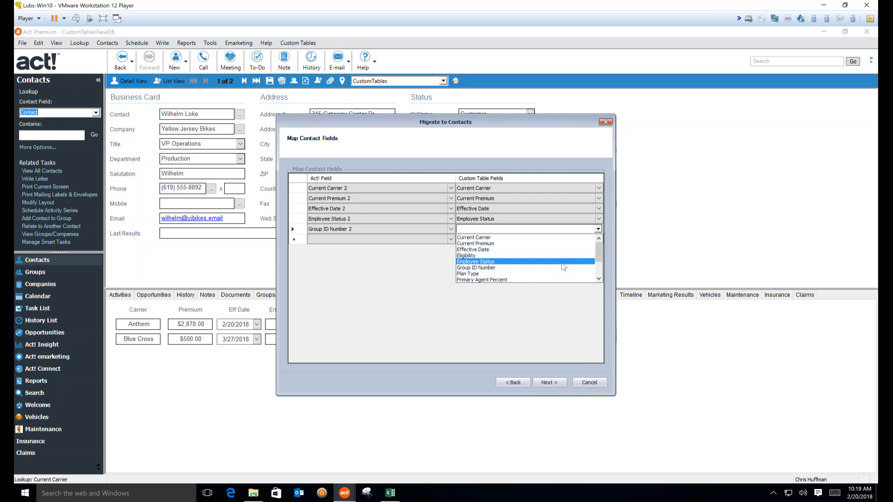
{"action": "left_click", "coordinate": [523, 269]}
{"action": "left_click", "coordinate": [451, 240]}
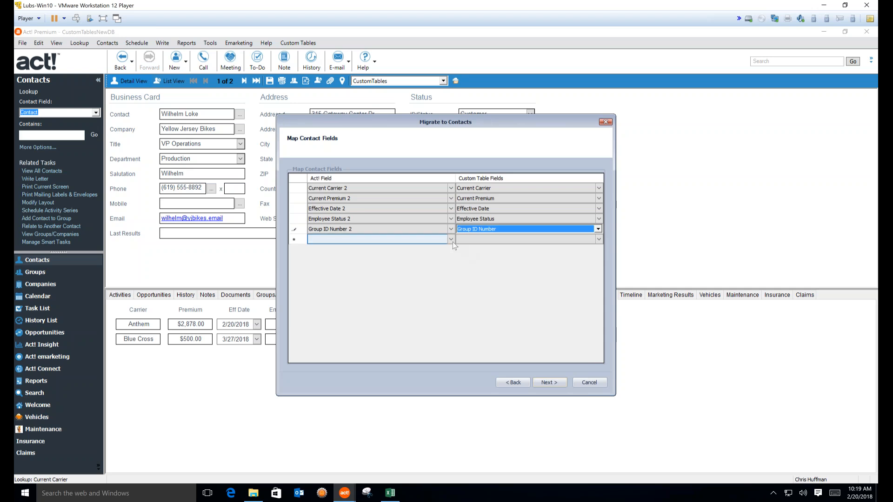
Add a mapping row pairing Plan Type 2 with Plan Type
{"action": "left_click", "coordinate": [452, 240]}
{"action": "scroll", "coordinate": [432, 281], "scroll_direction": "down", "scroll_amount": 5}
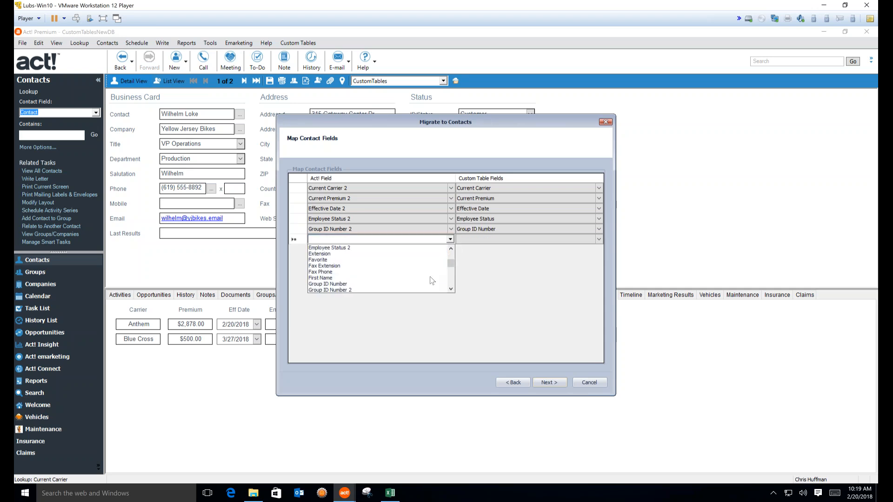
{"action": "scroll", "coordinate": [432, 281], "scroll_direction": "down", "scroll_amount": 6}
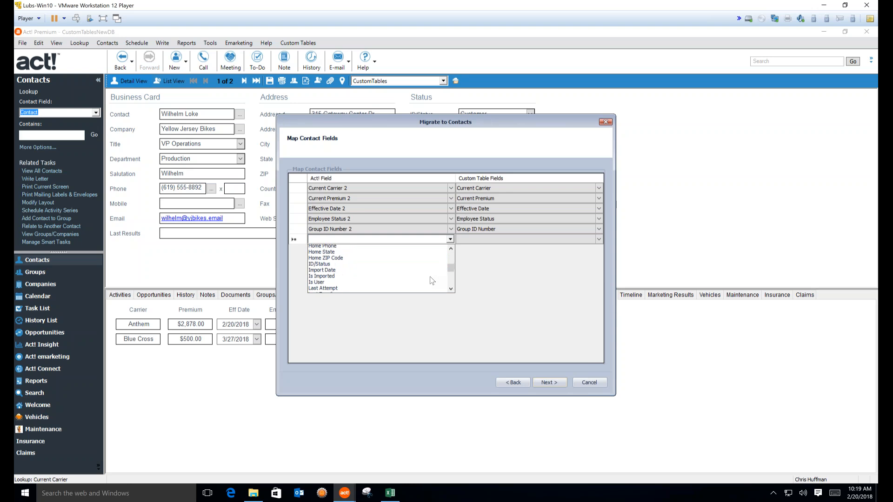
{"action": "scroll", "coordinate": [429, 280], "scroll_direction": "down", "scroll_amount": 6}
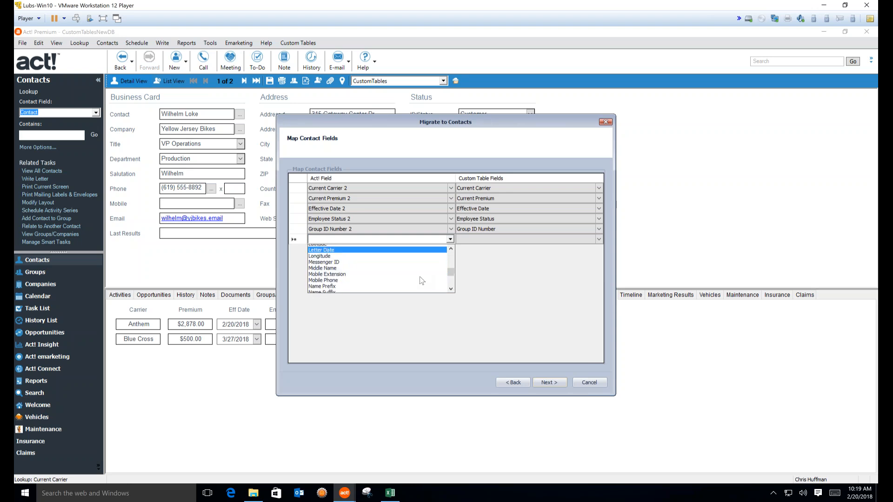
{"action": "scroll", "coordinate": [405, 279], "scroll_direction": "down", "scroll_amount": 2}
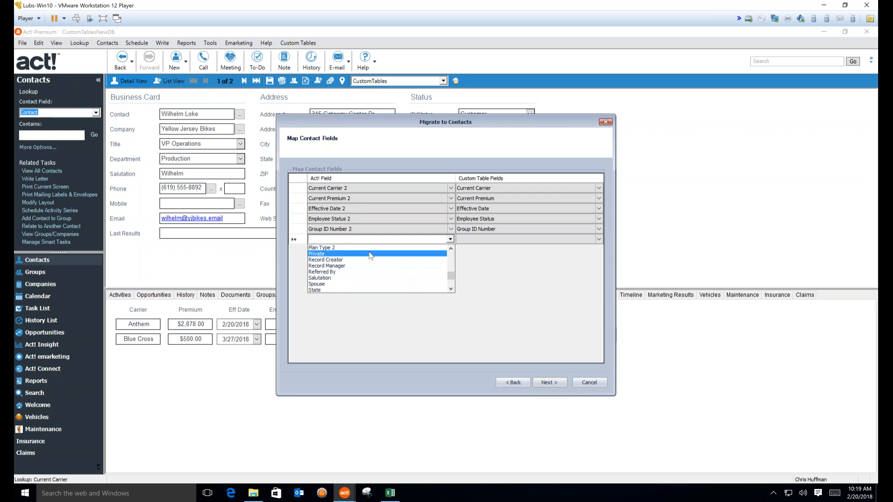
{"action": "left_click", "coordinate": [412, 253]}
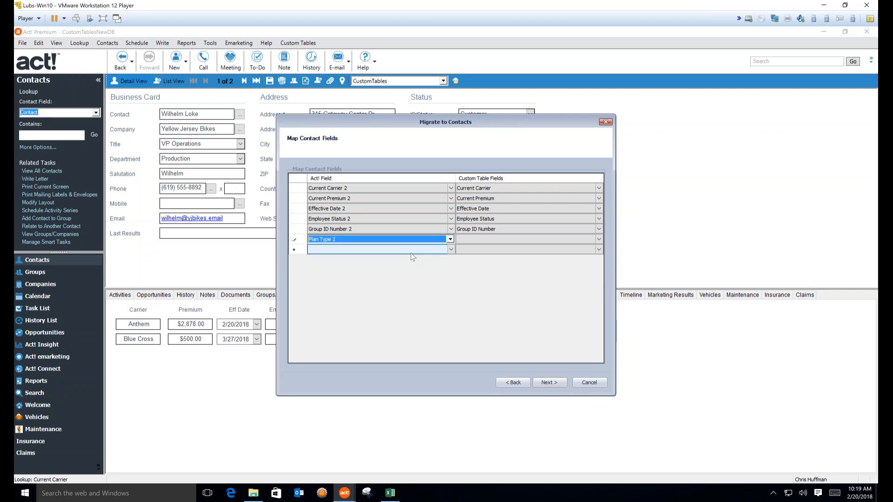
{"action": "left_click", "coordinate": [599, 239]}
{"action": "left_click", "coordinate": [486, 275]}
Add a mapping row pairing Type 2 with the Type field
{"action": "left_click", "coordinate": [451, 250]}
{"action": "left_click", "coordinate": [451, 251]}
{"action": "scroll", "coordinate": [426, 276], "scroll_direction": "down", "scroll_amount": 8}
{"action": "scroll", "coordinate": [426, 277], "scroll_direction": "down", "scroll_amount": 10}
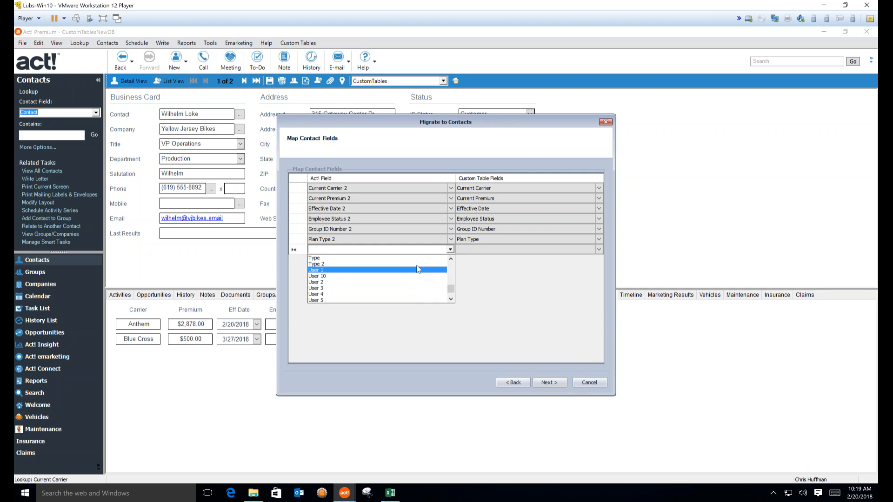
{"action": "left_click", "coordinate": [417, 264]}
{"action": "left_click", "coordinate": [598, 250]}
{"action": "left_click", "coordinate": [598, 250]}
{"action": "scroll", "coordinate": [549, 288], "scroll_direction": "down", "scroll_amount": 2}
{"action": "left_click", "coordinate": [499, 294]}
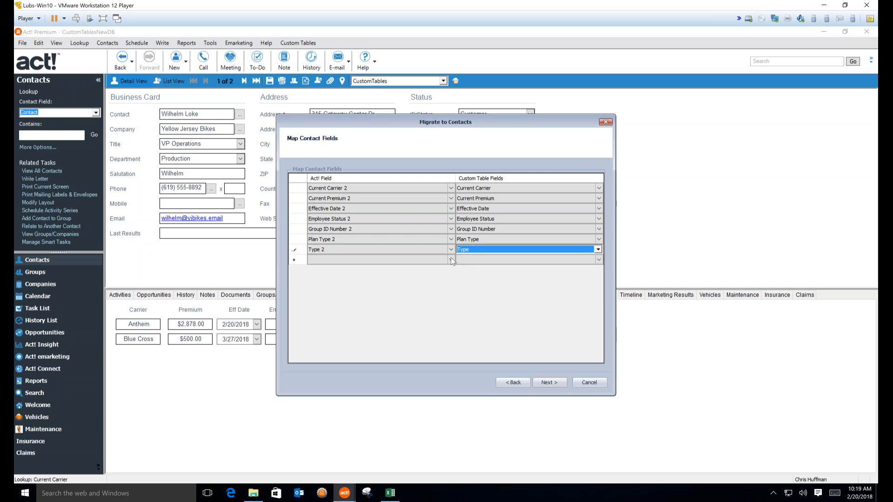
Pair Waiting Period 2 with Waiting Period and advance past the mapping step
{"action": "left_click", "coordinate": [451, 258]}
{"action": "scroll", "coordinate": [428, 303], "scroll_direction": "down", "scroll_amount": 10}
{"action": "scroll", "coordinate": [428, 310], "scroll_direction": "down", "scroll_amount": 2}
{"action": "left_click", "coordinate": [428, 303]}
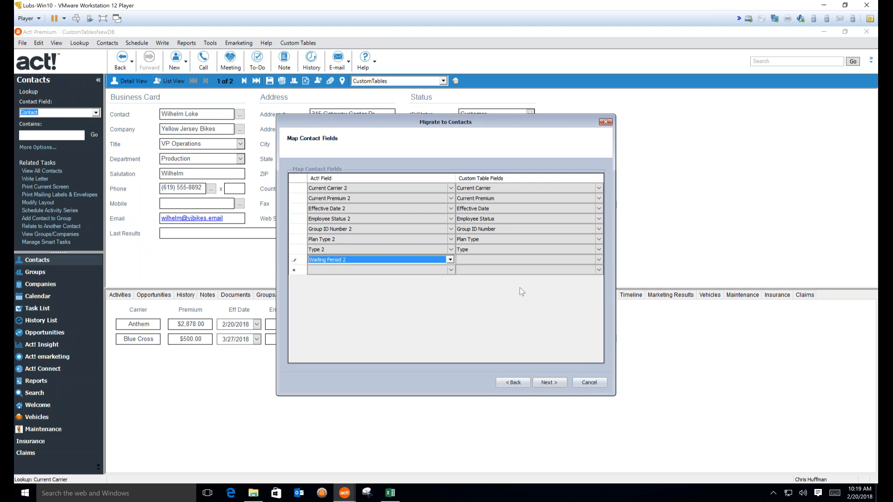
{"action": "left_click", "coordinate": [599, 260]}
{"action": "scroll", "coordinate": [556, 290], "scroll_direction": "down", "scroll_amount": 3}
{"action": "left_click", "coordinate": [491, 310]}
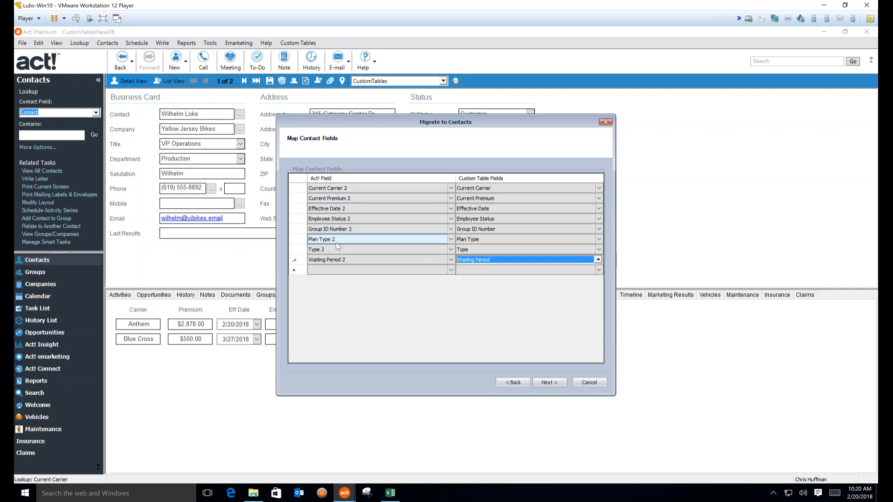
{"action": "left_click", "coordinate": [550, 384]}
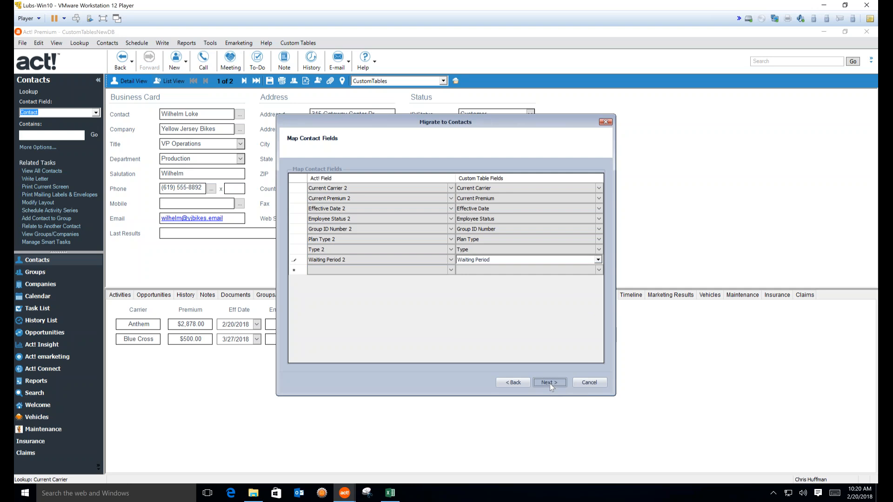
Run the second migration, close the wizard, and view the Insurance tab showing Anthem and Blue Cross
{"action": "left_click", "coordinate": [550, 383]}
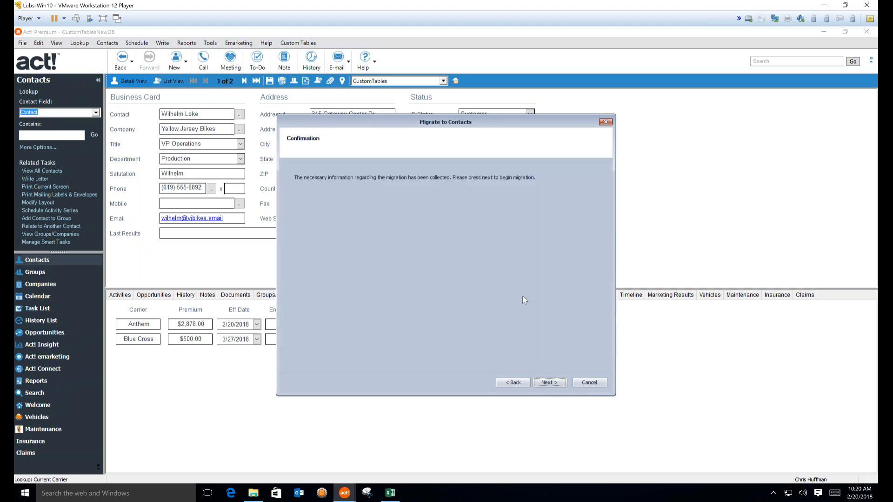
{"action": "left_click", "coordinate": [555, 380]}
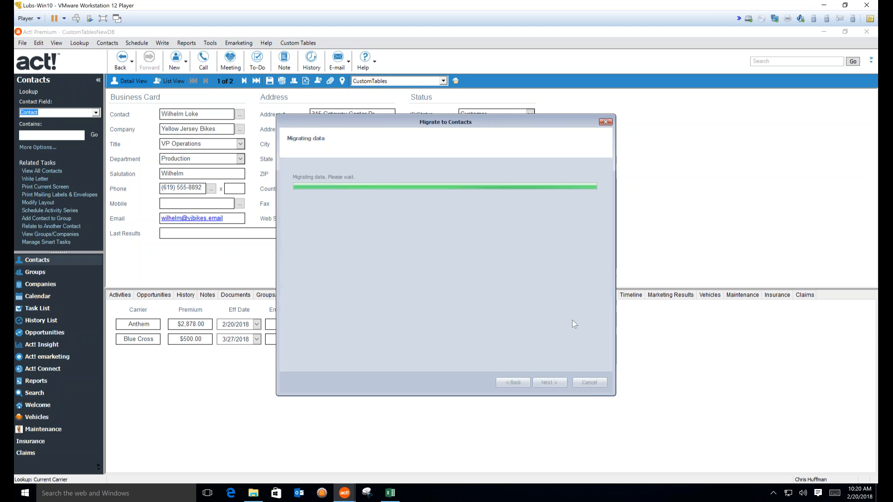
{"action": "left_click", "coordinate": [557, 383]}
{"action": "left_click", "coordinate": [777, 294]}
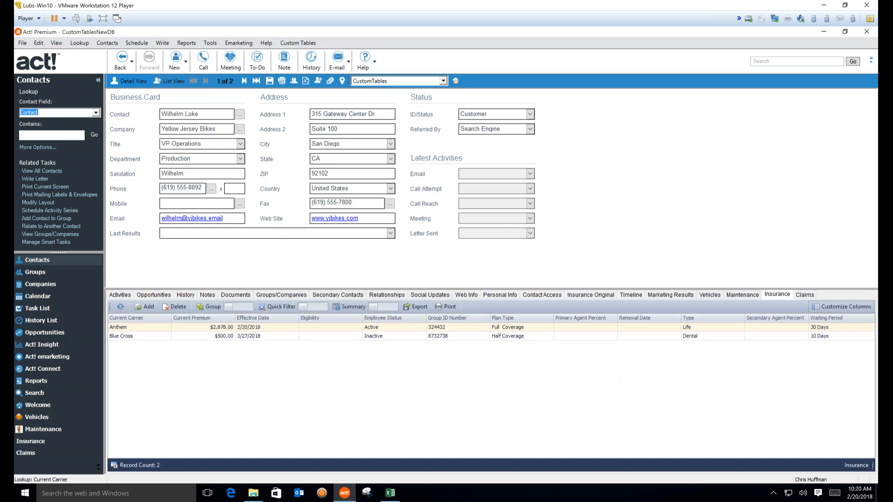
On the next contact, open the AFLAC insurance record and review its details and linked contact
{"action": "left_click", "coordinate": [244, 81]}
{"action": "left_click", "coordinate": [196, 329]}
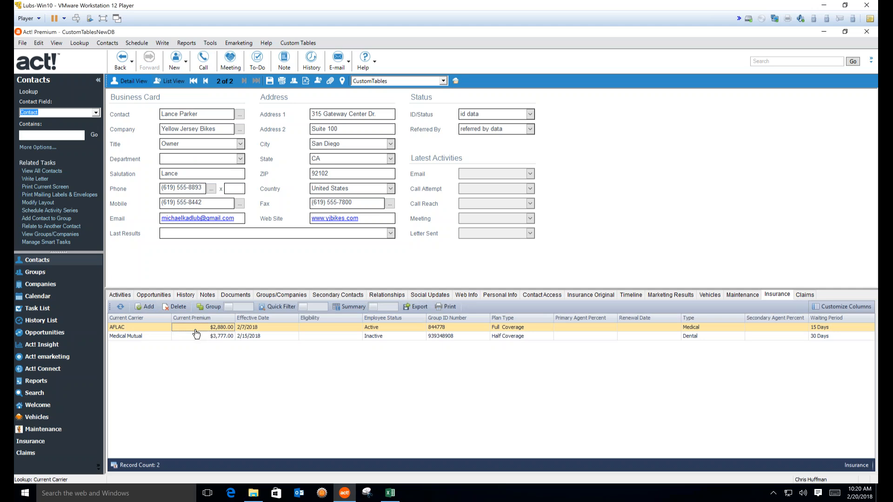
{"action": "double_click", "coordinate": [196, 333]}
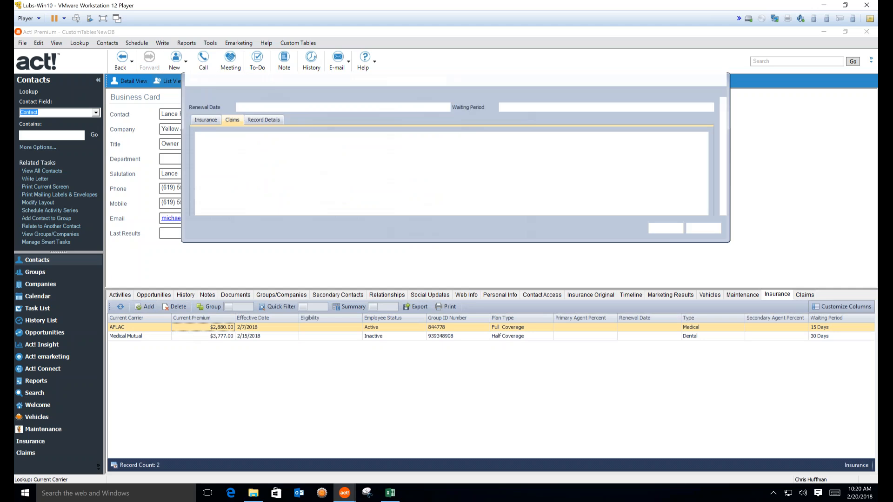
{"action": "left_click", "coordinate": [205, 121]}
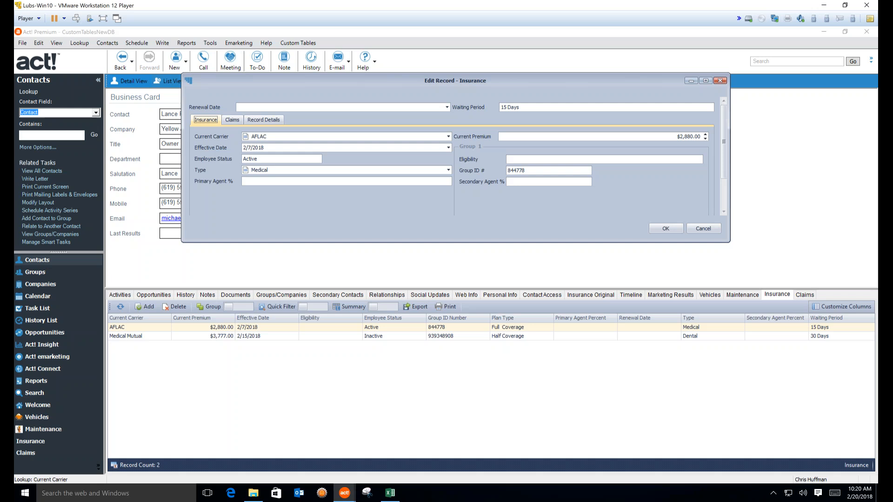
{"action": "left_click", "coordinate": [263, 120]}
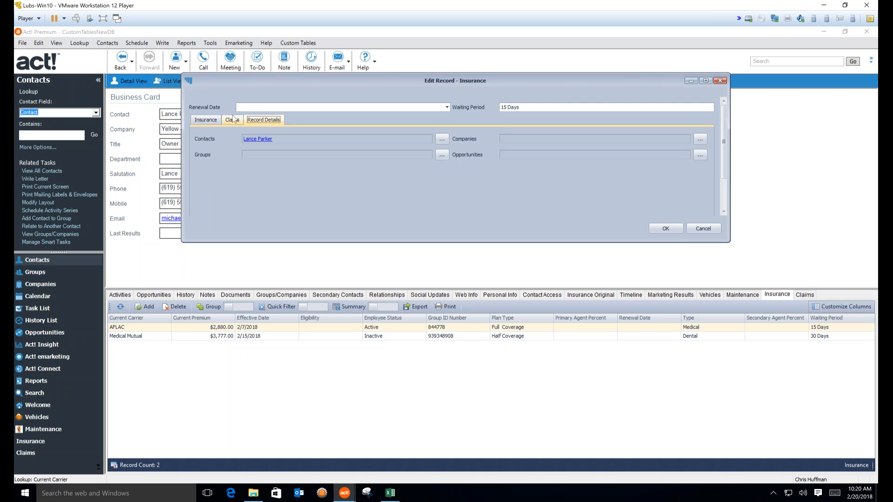
{"action": "left_click", "coordinate": [206, 119]}
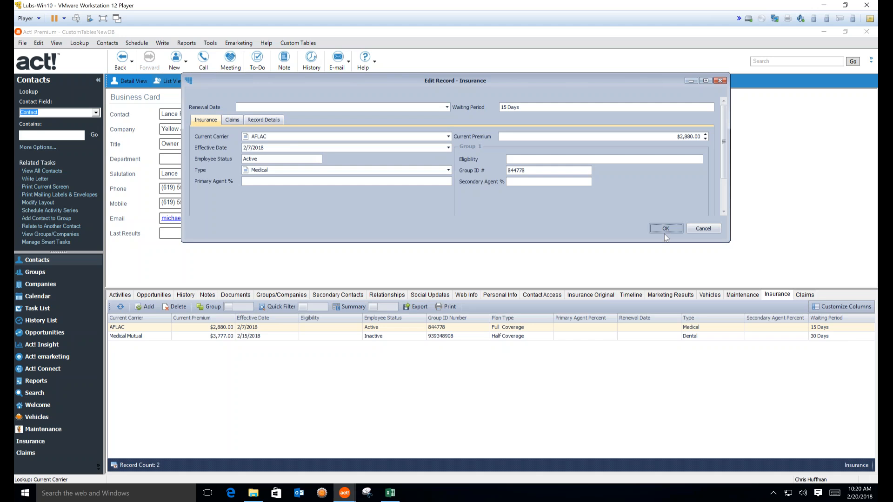
{"action": "left_click", "coordinate": [665, 230]}
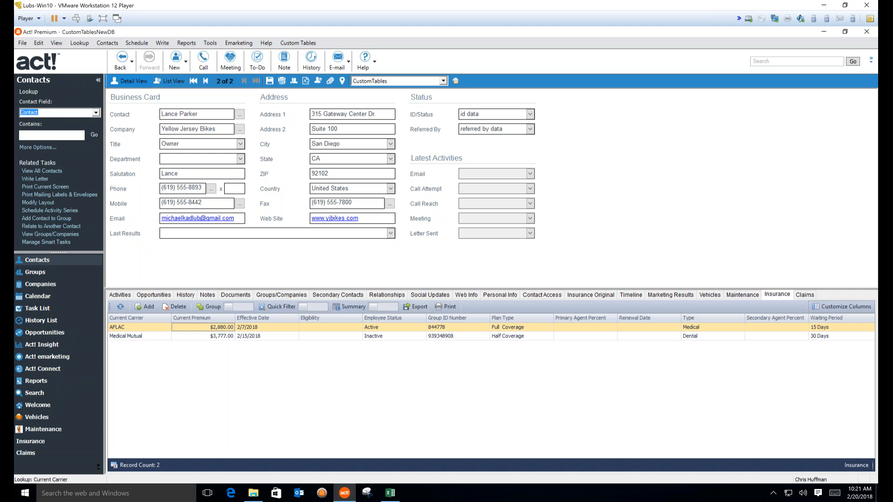
{"action": "left_click", "coordinate": [391, 493]}
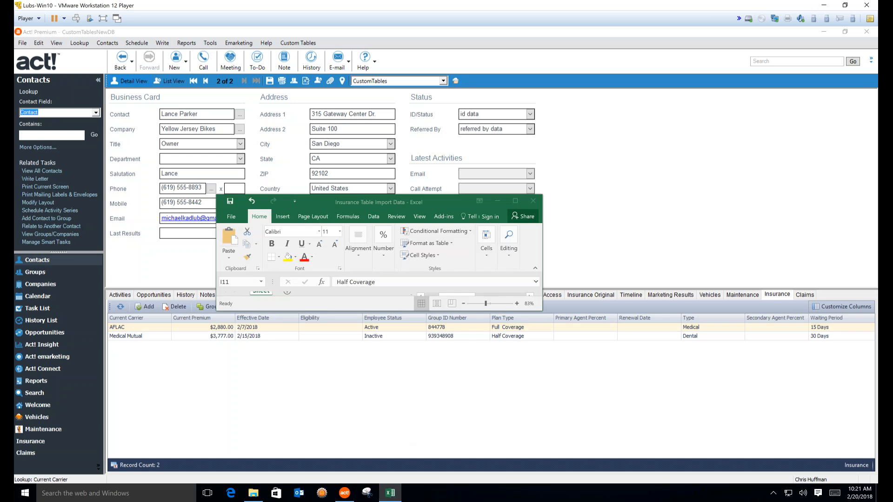
{"action": "left_click", "coordinate": [515, 201]}
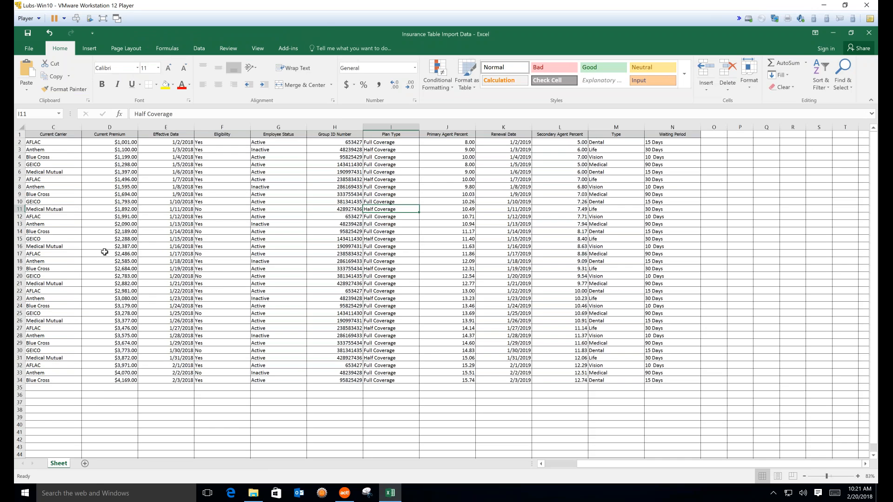
{"action": "left_click_drag", "start_coordinate": [562, 465], "coordinate": [557, 464]}
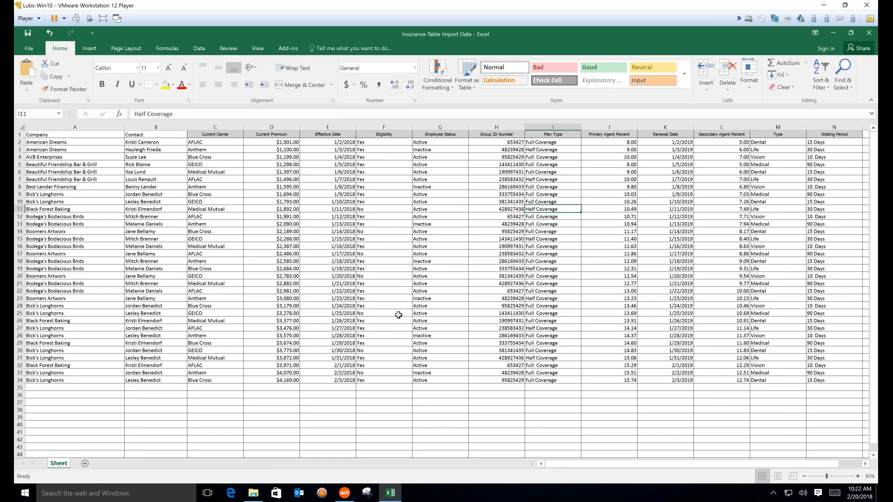
{"action": "left_click", "coordinate": [345, 494]}
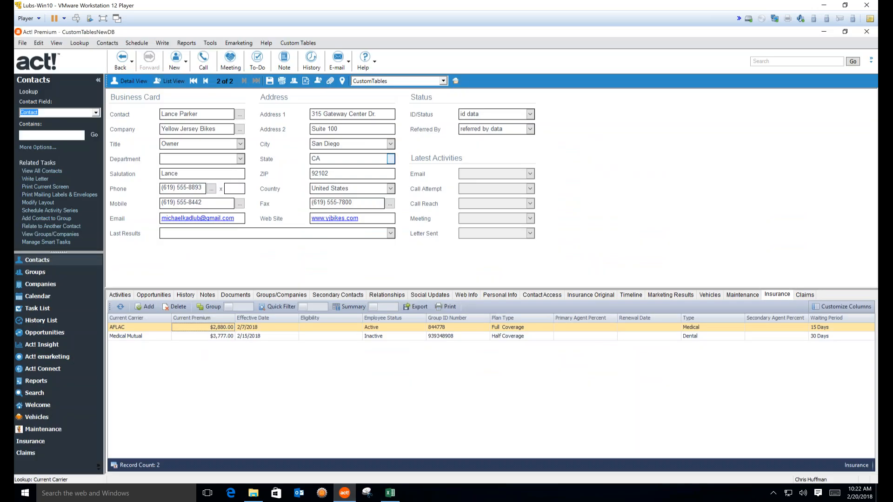
Launch Custom Tables > Data Import > Import from spreadsheet to open the Import Data wizard
{"action": "left_click", "coordinate": [298, 45]}
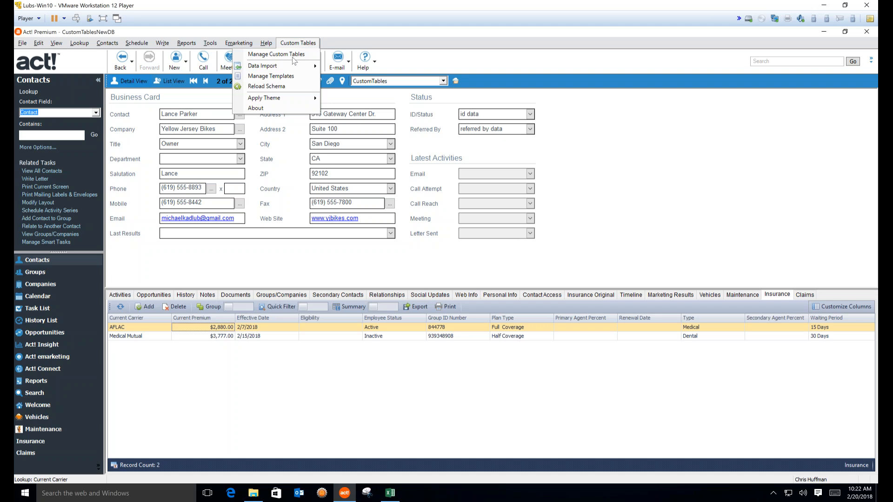
{"action": "mouse_move", "coordinate": [278, 67]}
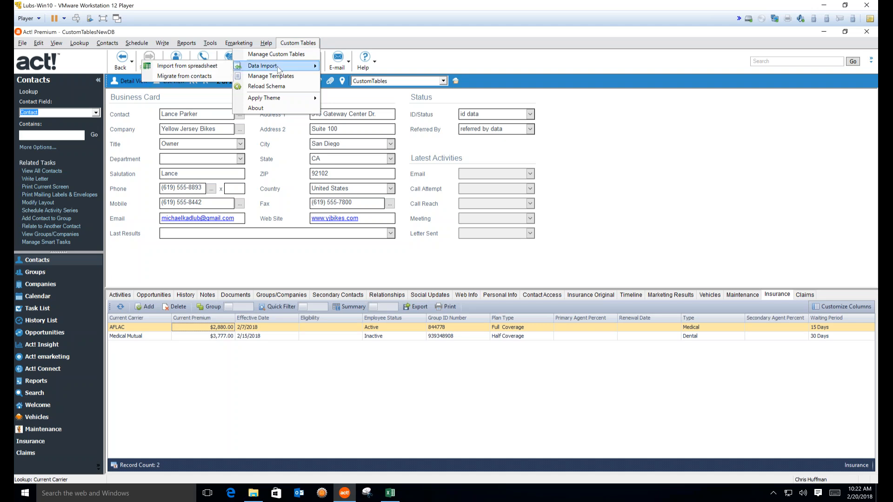
{"action": "left_click", "coordinate": [206, 68]}
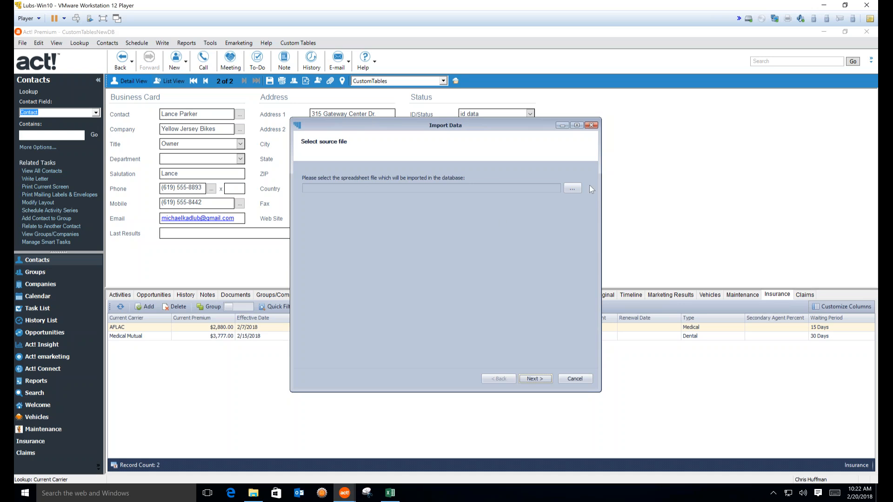
Pick the Insurance_Export workbook, check the Excel workbook, then return to the import wizard
{"action": "left_click", "coordinate": [570, 189]}
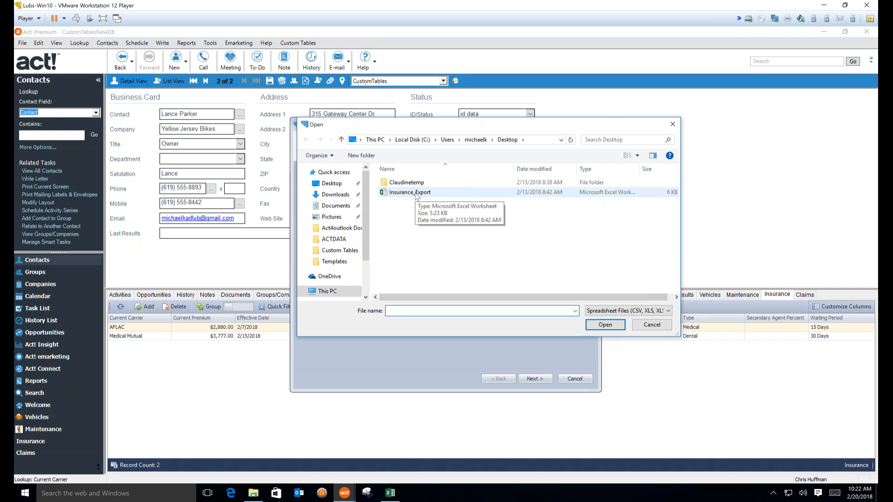
{"action": "double_click", "coordinate": [416, 193]}
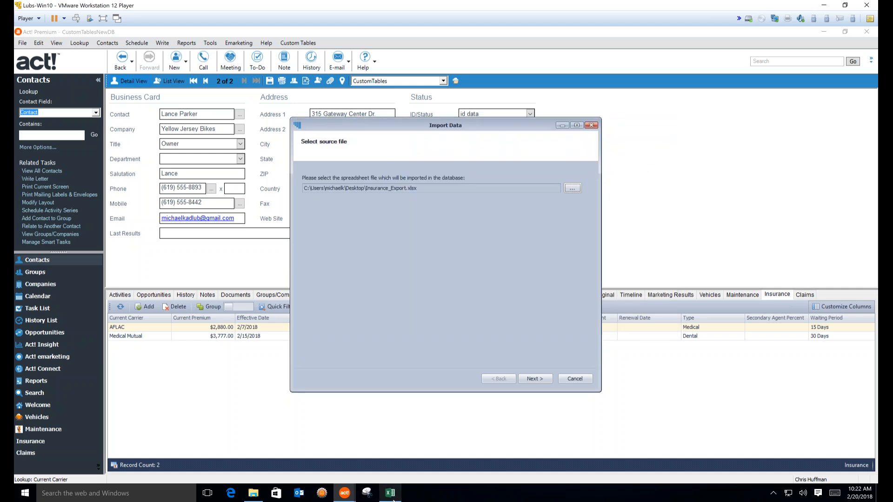
{"action": "left_click", "coordinate": [390, 495]}
{"action": "left_click", "coordinate": [389, 496]}
{"action": "left_click", "coordinate": [389, 496]}
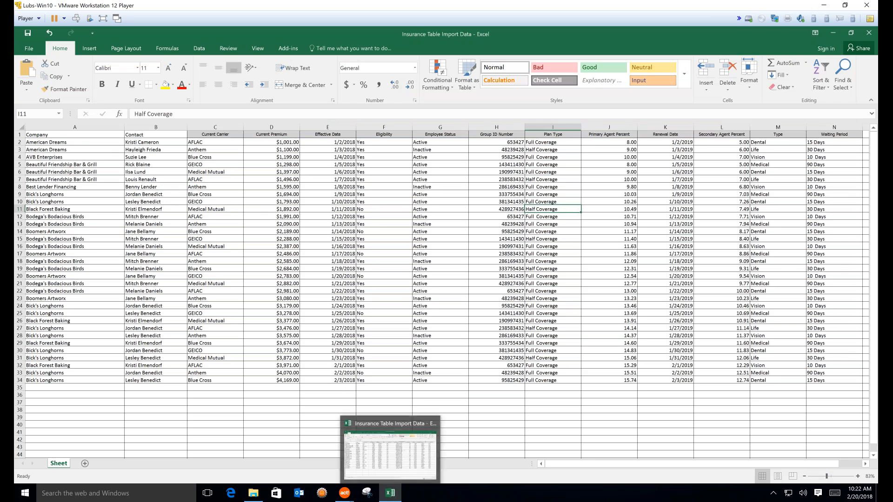
{"action": "mouse_move", "coordinate": [345, 495]}
{"action": "left_click", "coordinate": [395, 452]}
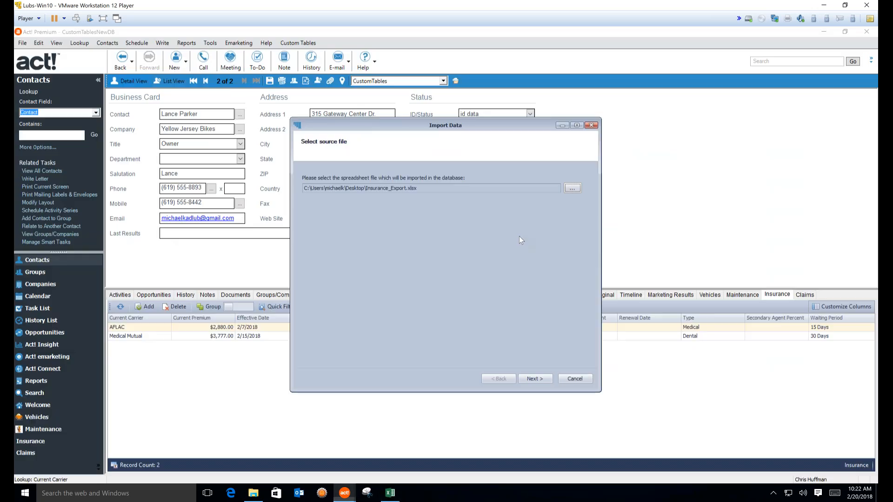
Select Insurance Table Import Data.xlsx from ACTDATA\Custom Tables as the source and continue
{"action": "left_click", "coordinate": [573, 188]}
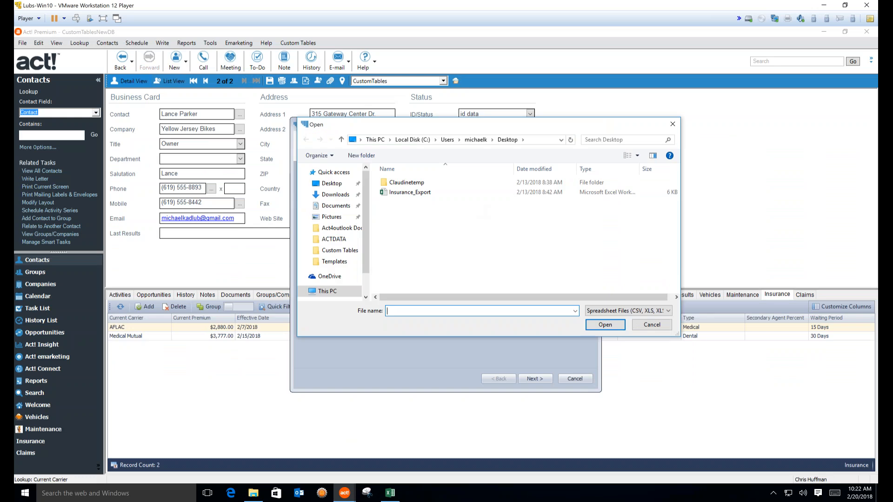
{"action": "left_click", "coordinate": [340, 250]}
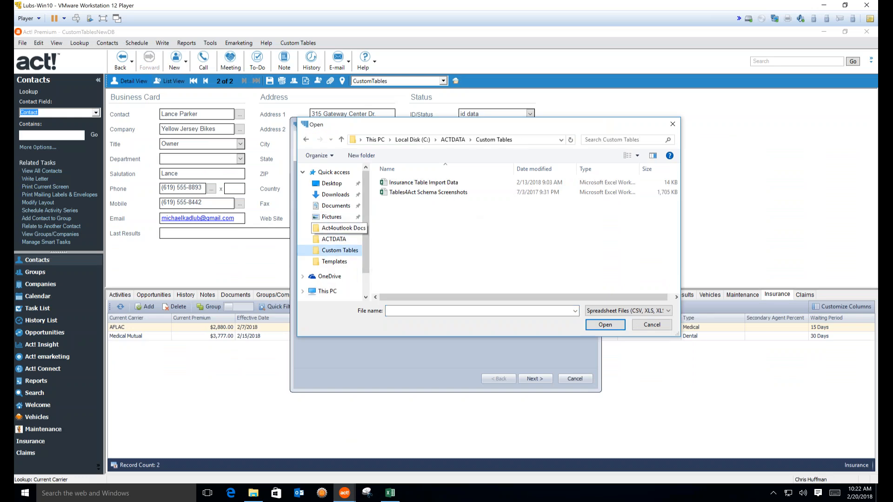
{"action": "double_click", "coordinate": [424, 183]}
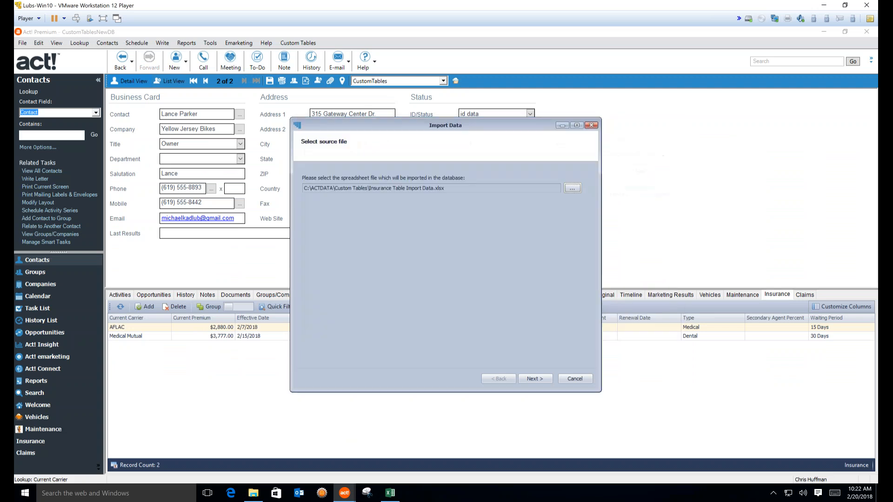
{"action": "left_click", "coordinate": [535, 379]}
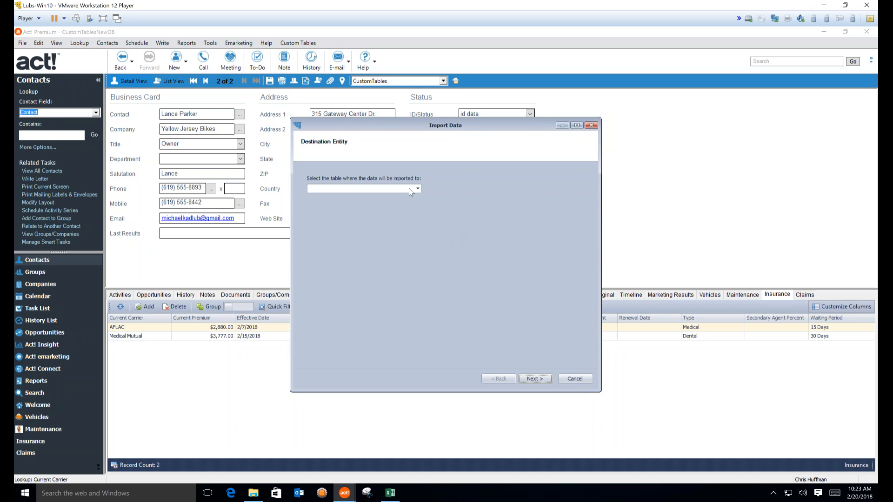
Choose Insurance as the destination table and advance to Map Entity Fields
{"action": "left_click", "coordinate": [418, 189]}
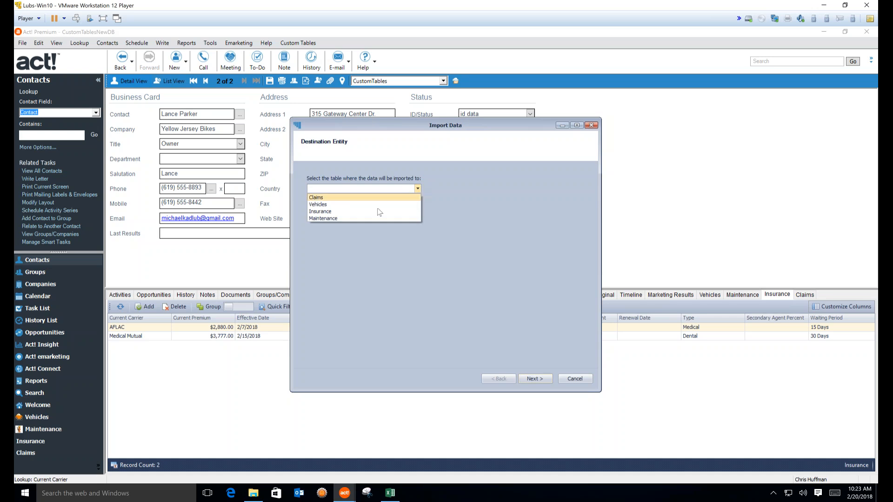
{"action": "left_click", "coordinate": [365, 212]}
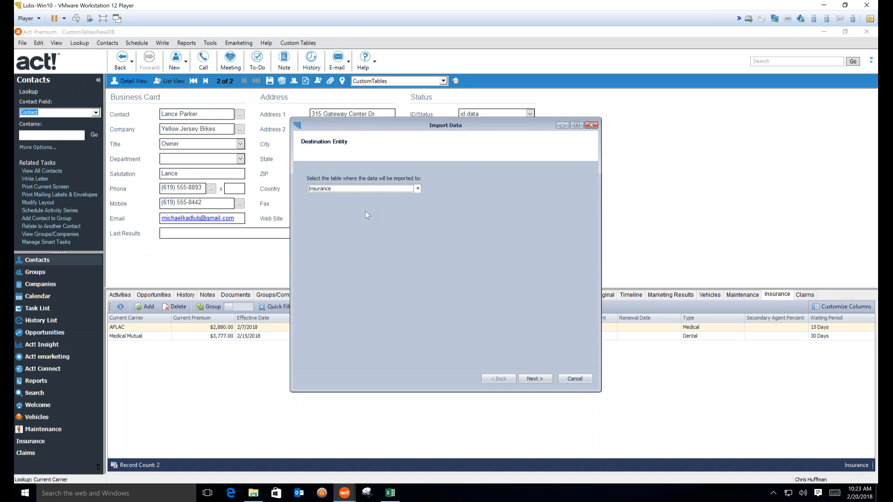
{"action": "left_click", "coordinate": [536, 379]}
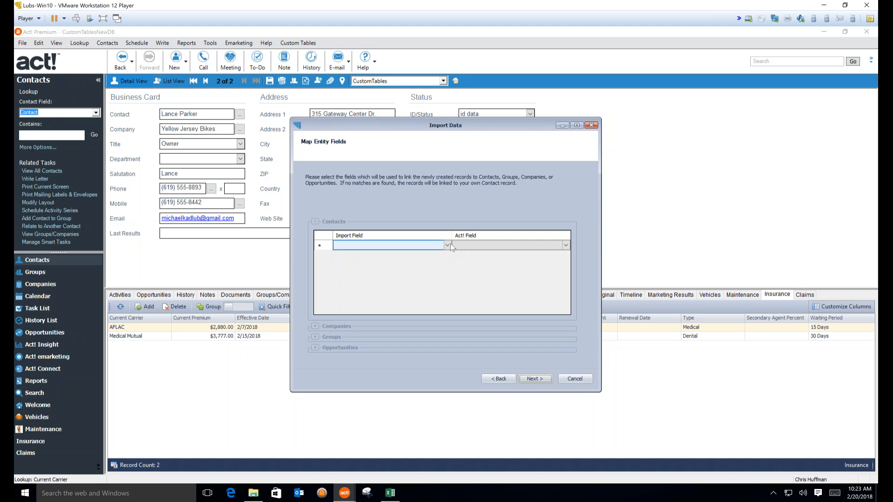
Switch to Excel and select the Company and Contact columns from A1 down to row 34
{"action": "left_click", "coordinate": [385, 496]}
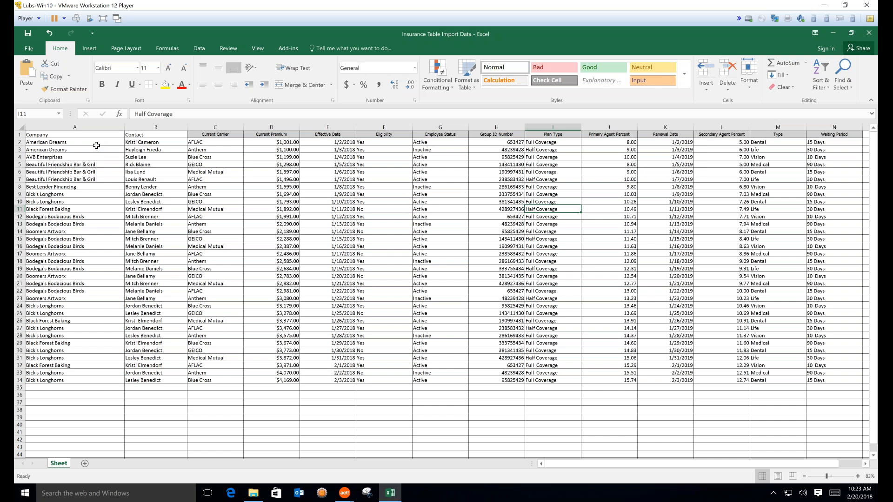
{"action": "left_click_drag", "start_coordinate": [83, 139], "coordinate": [148, 383]}
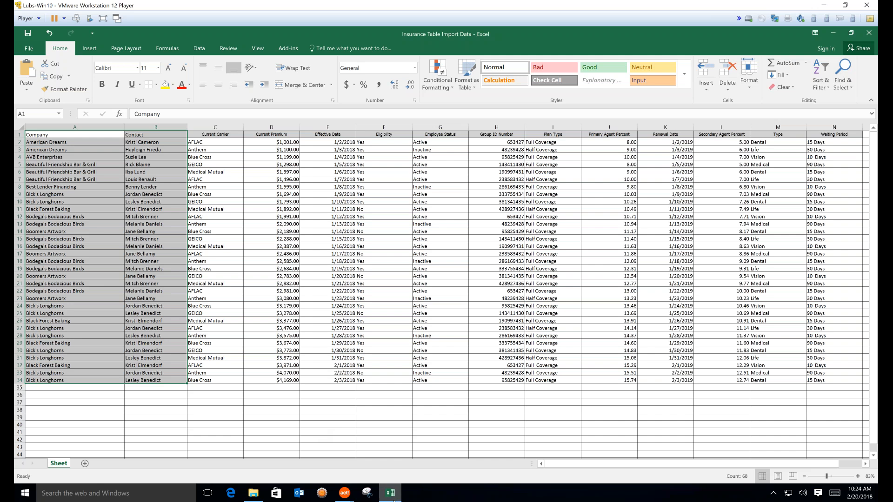
Back in the Import Data wizard, map the Company import field to the Act! Company field
{"action": "left_click", "coordinate": [345, 493]}
{"action": "left_click", "coordinate": [392, 439]}
{"action": "left_click", "coordinate": [445, 245]}
{"action": "left_click", "coordinate": [446, 245]}
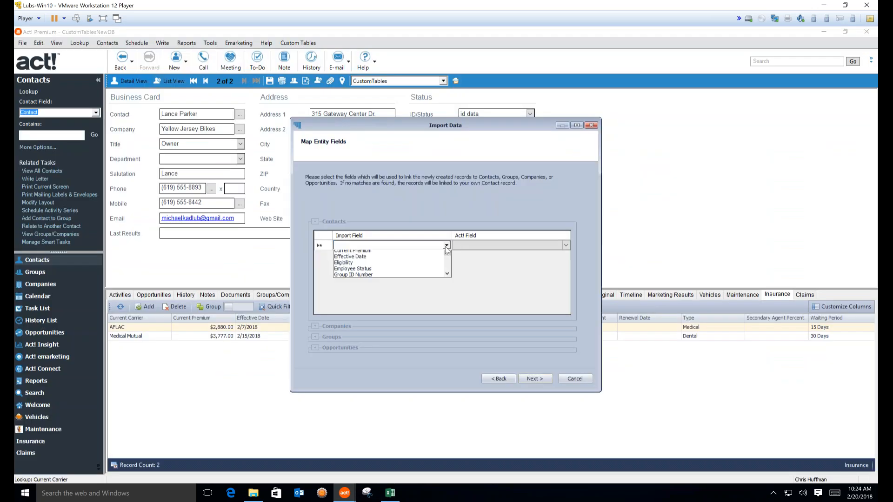
{"action": "left_click", "coordinate": [422, 255]}
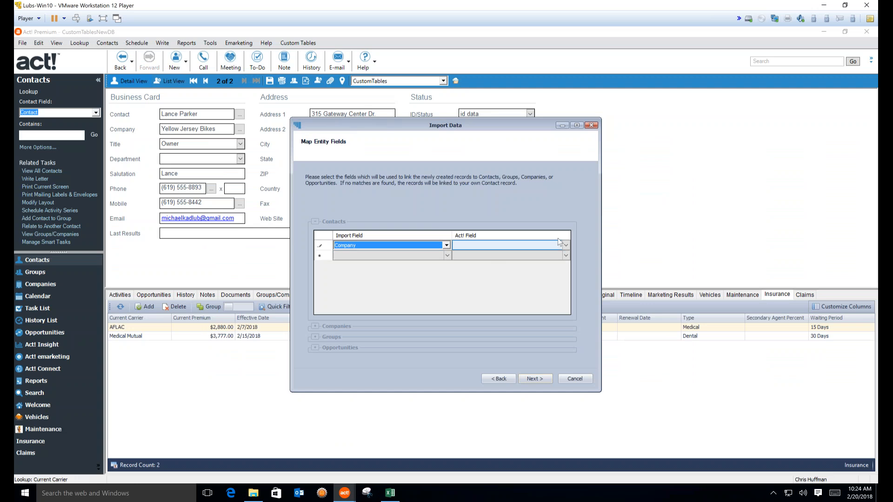
{"action": "left_click", "coordinate": [565, 245]}
{"action": "left_click", "coordinate": [565, 244]}
{"action": "scroll", "coordinate": [488, 264], "scroll_direction": "down", "scroll_amount": 5}
{"action": "left_click", "coordinate": [489, 264]}
Map the Contact import field to the Act! Contact field and advance to custom table mapping
{"action": "left_click", "coordinate": [447, 255]}
{"action": "left_click", "coordinate": [447, 255]}
{"action": "left_click", "coordinate": [382, 270]}
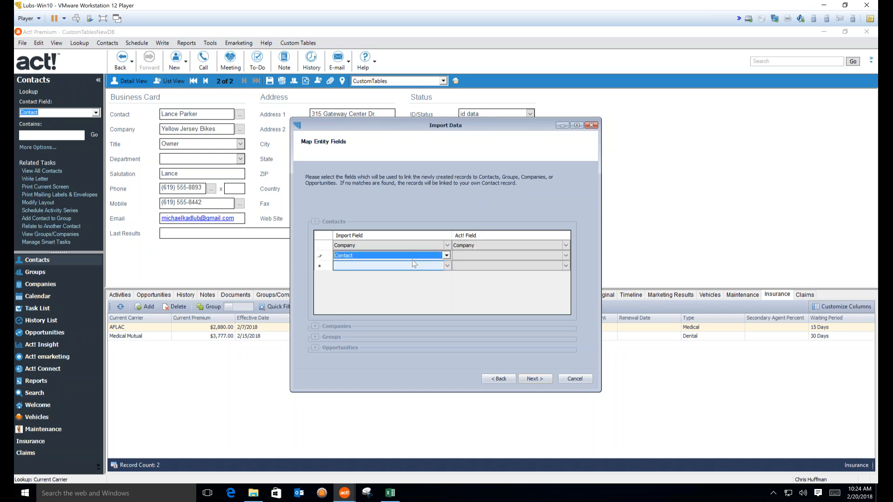
{"action": "left_click", "coordinate": [568, 254]}
{"action": "left_click", "coordinate": [567, 256]}
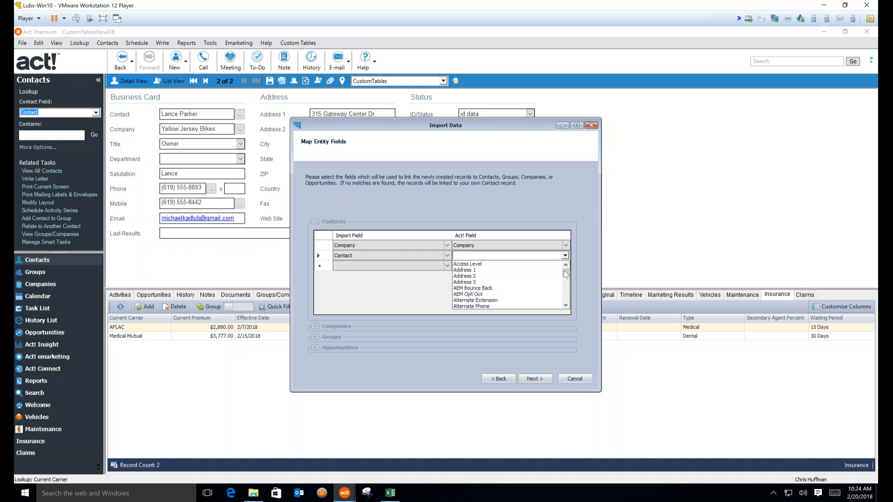
{"action": "left_click_drag", "start_coordinate": [564, 273], "coordinate": [566, 279]}
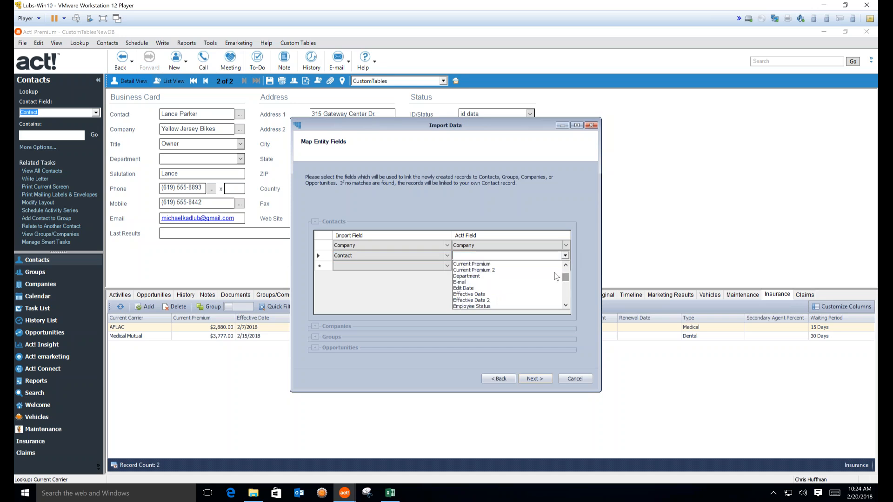
{"action": "scroll", "coordinate": [502, 270], "scroll_direction": "up", "scroll_amount": 1}
{"action": "scroll", "coordinate": [503, 270], "scroll_direction": "up", "scroll_amount": 1}
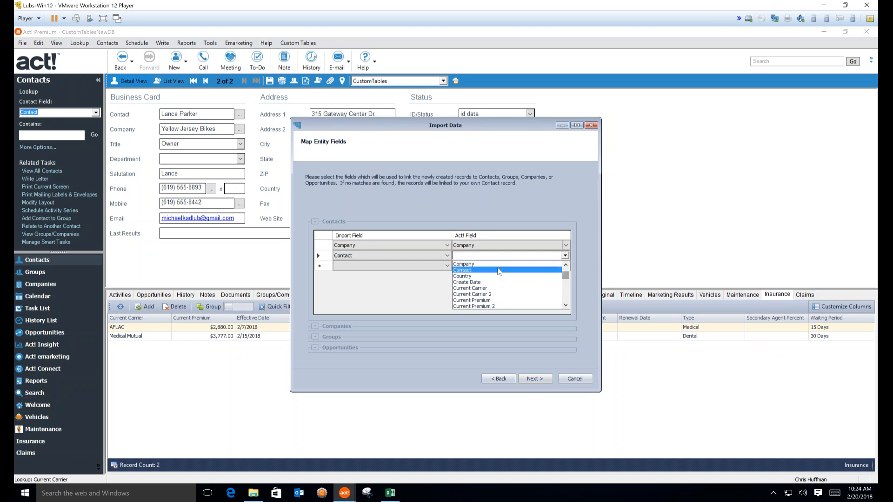
{"action": "left_click", "coordinate": [501, 271]}
{"action": "left_click", "coordinate": [535, 378]}
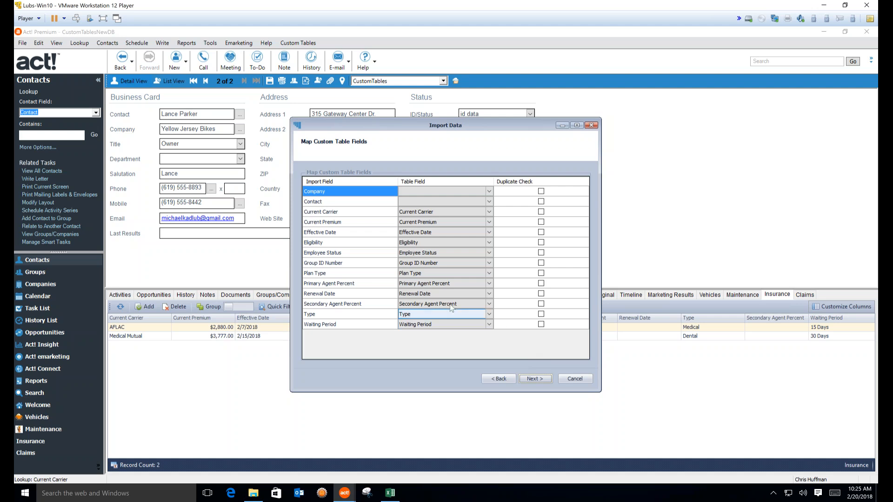
{"action": "left_click", "coordinate": [541, 263]}
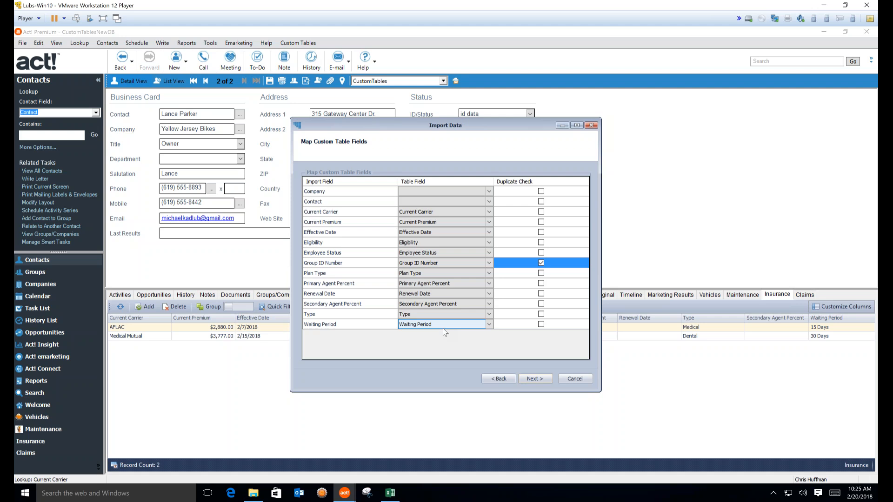
{"action": "left_click", "coordinate": [541, 263]}
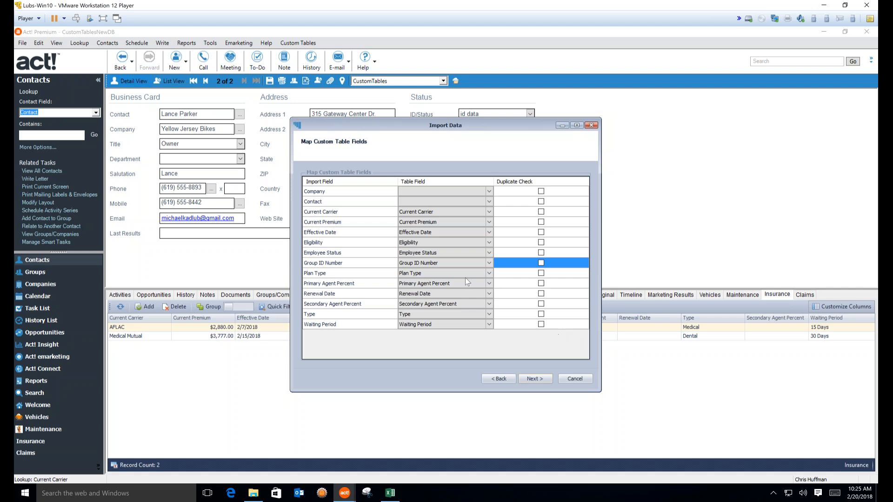
{"action": "left_click", "coordinate": [402, 203]}
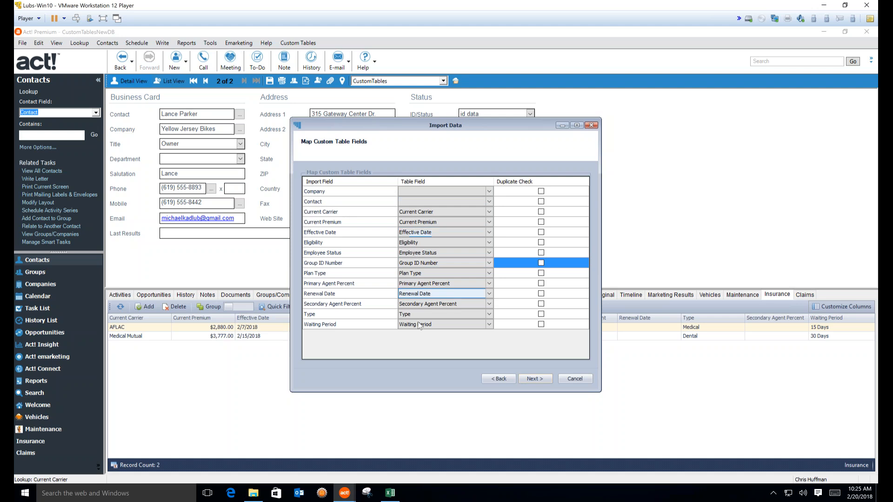
Keep Overwrite as the duplicate-record action and advance to the Confirmation page
{"action": "left_click", "coordinate": [534, 379]}
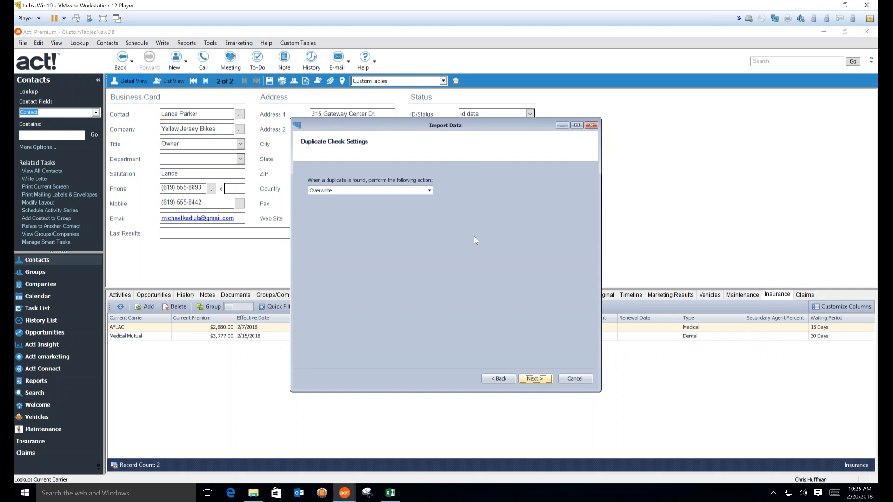
{"action": "left_click", "coordinate": [430, 190]}
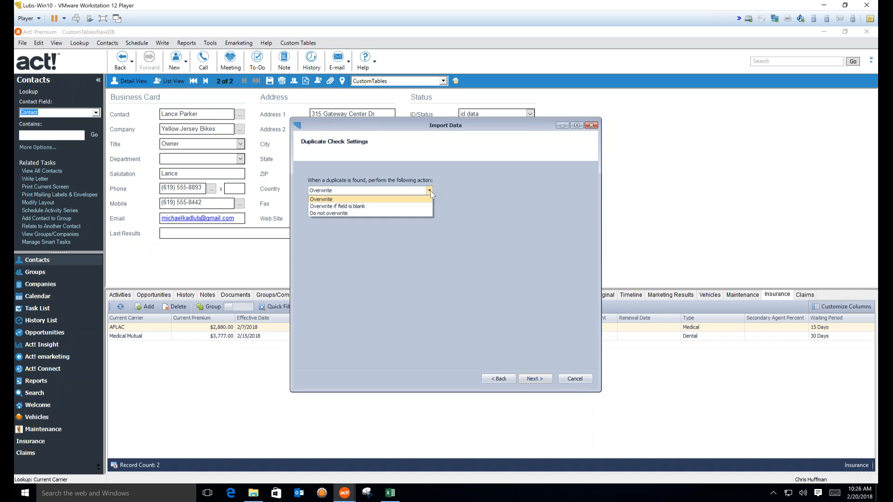
{"action": "left_click", "coordinate": [445, 196]}
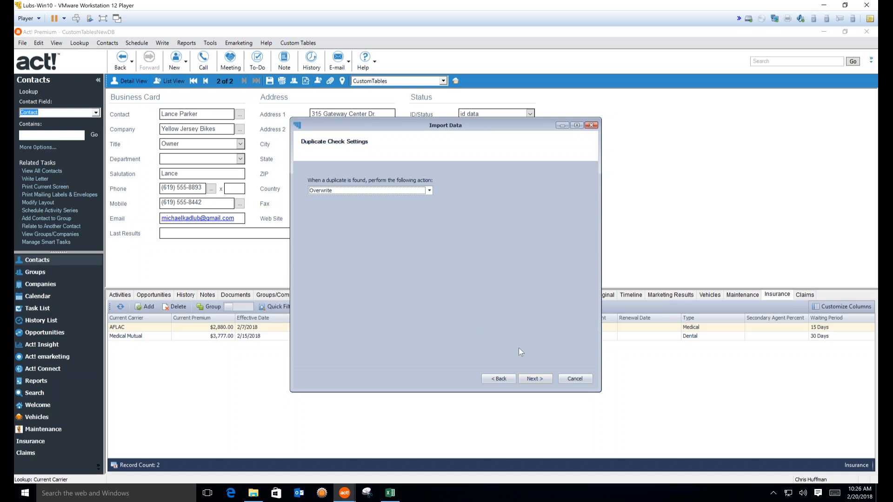
{"action": "left_click", "coordinate": [532, 378]}
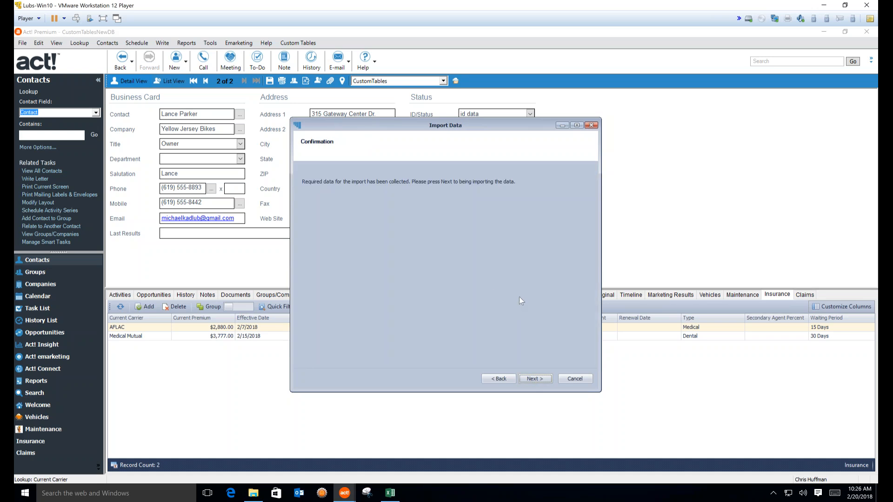
Run the import of all 34 rows, check cell B12 in Excel, then return to Act!
{"action": "left_click", "coordinate": [535, 379]}
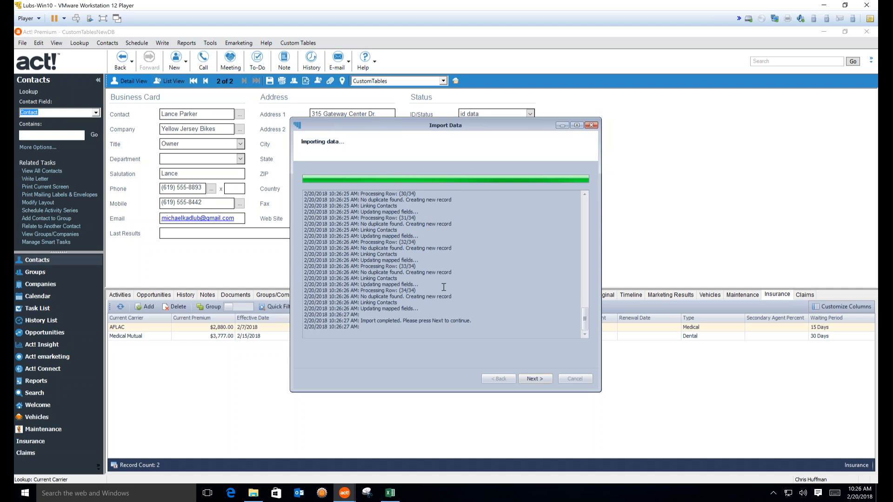
{"action": "left_click", "coordinate": [389, 496]}
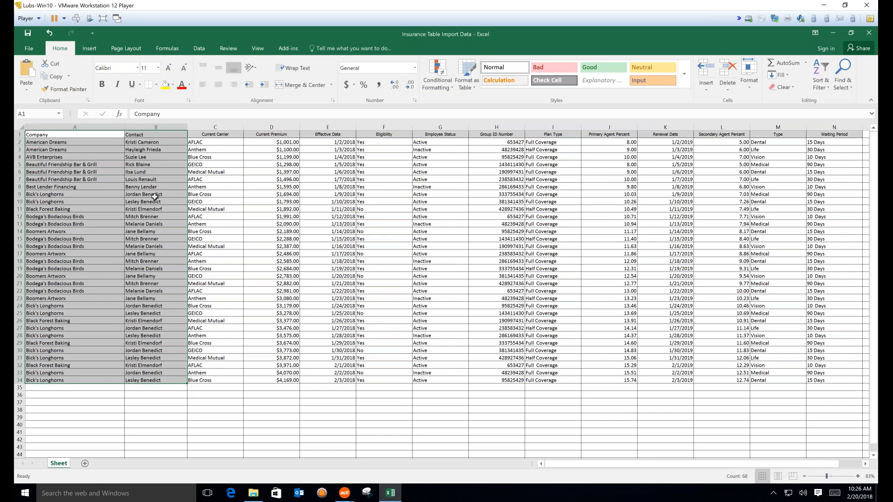
{"action": "left_click", "coordinate": [146, 216]}
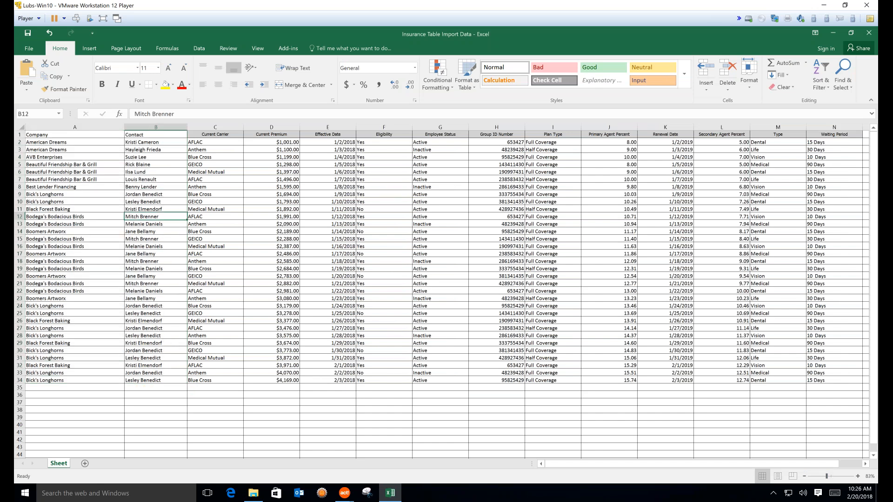
{"action": "left_click", "coordinate": [345, 493]}
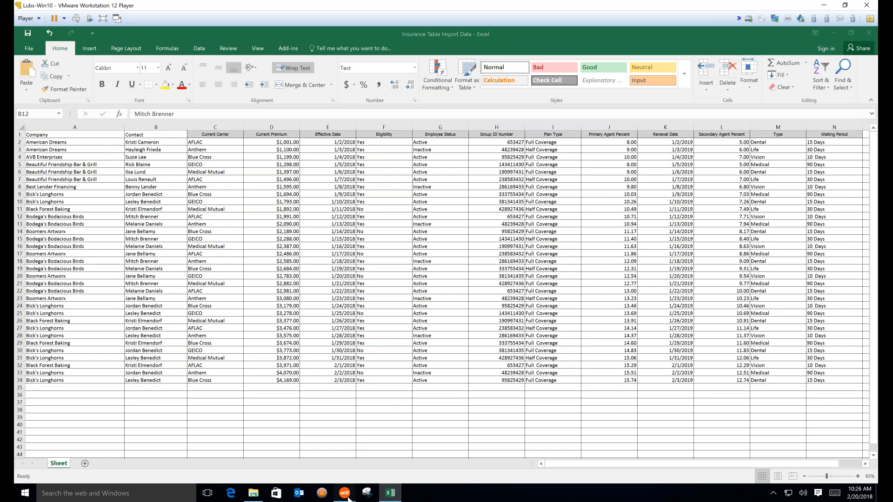
{"action": "left_click", "coordinate": [385, 448]}
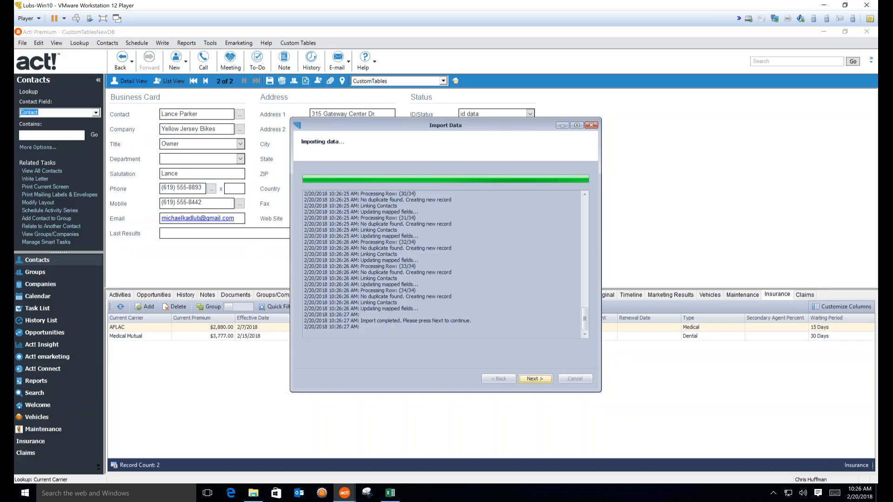
Close the finished import, look up the Bodega's Bodacious Birds contact by name, and inspect its Anthem record
{"action": "left_click", "coordinate": [535, 379]}
{"action": "left_click", "coordinate": [535, 379]}
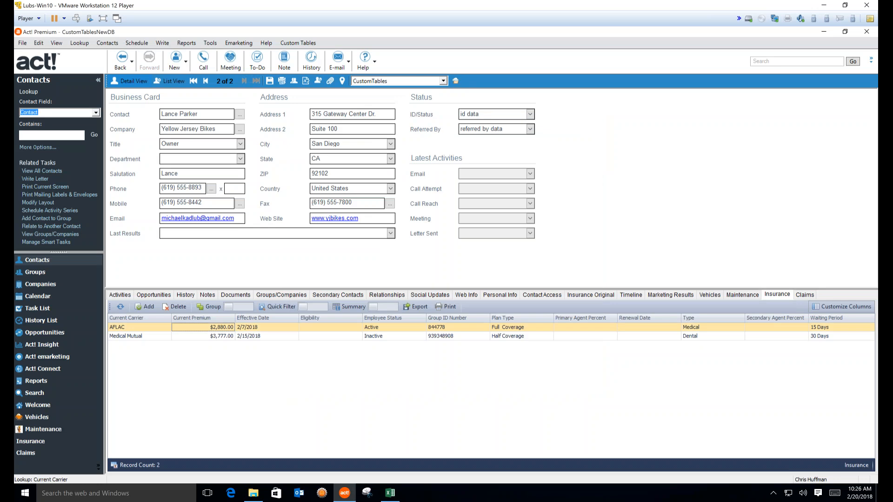
{"action": "right_click", "coordinate": [205, 115]}
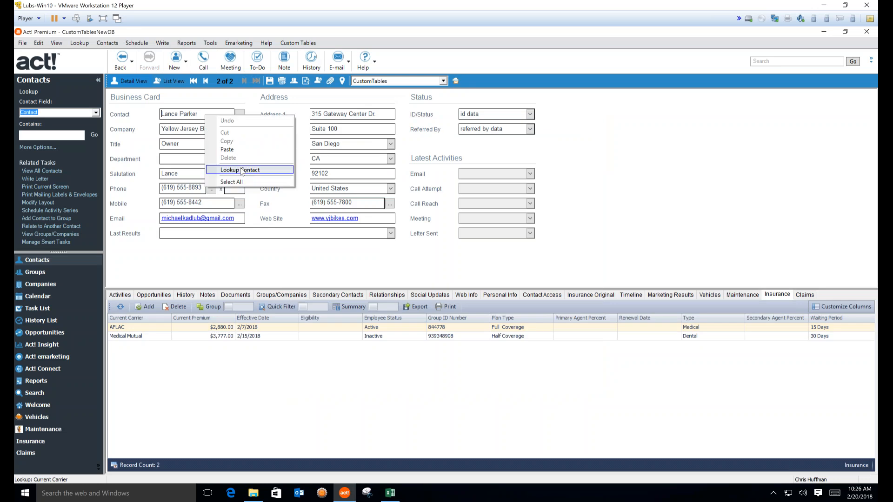
{"action": "left_click", "coordinate": [242, 170]}
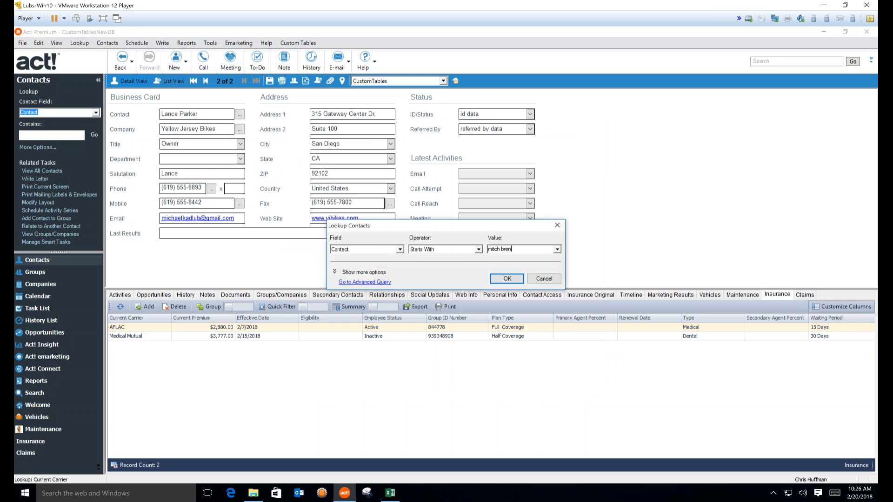
{"action": "type", "text": "mitch bren"}
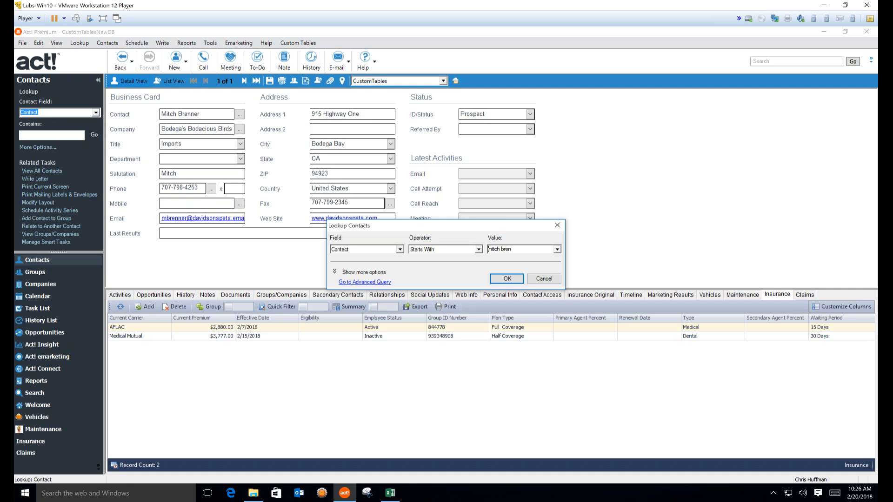
{"action": "key", "text": "Return"}
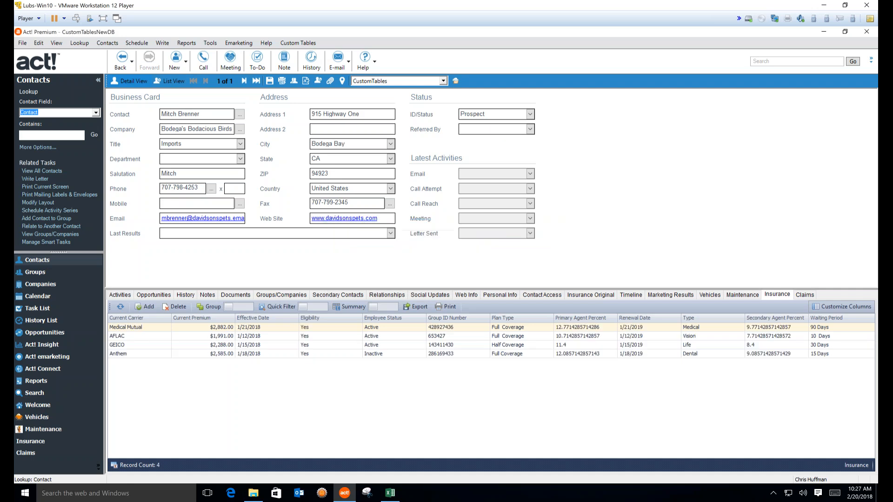
{"action": "left_click", "coordinate": [273, 354]}
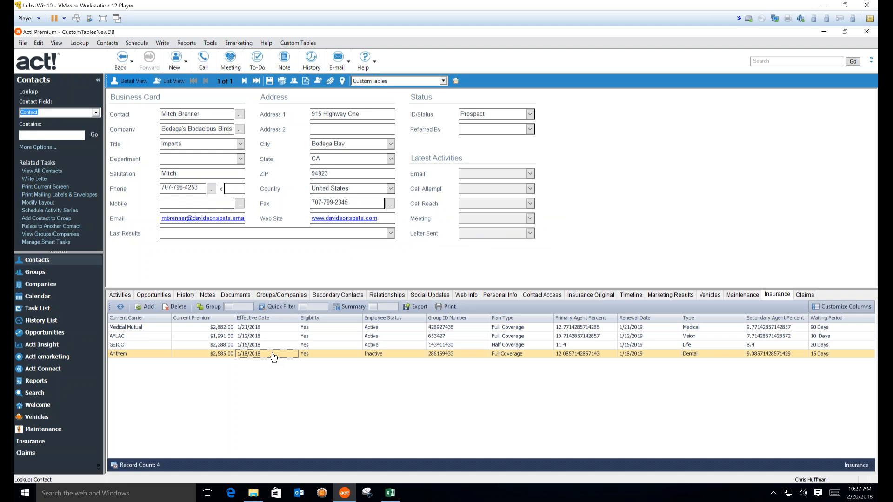
Check the contact in Excel cell B25, then return to Act! to look it up
{"action": "left_click", "coordinate": [389, 495]}
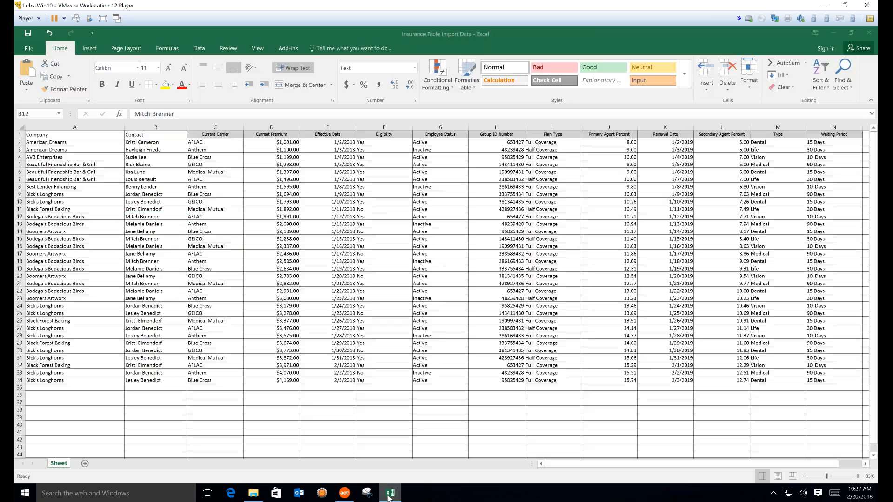
{"action": "left_click", "coordinate": [148, 313]}
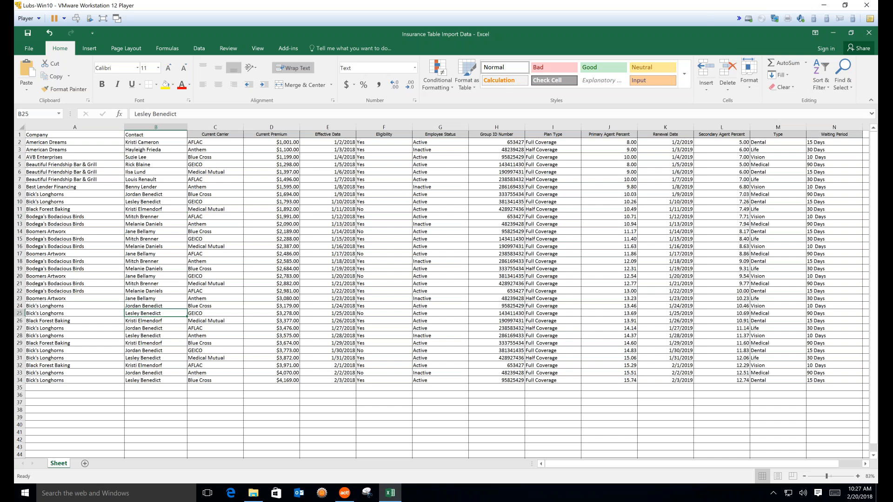
{"action": "left_click", "coordinate": [345, 494]}
{"action": "right_click", "coordinate": [194, 114]}
Look up the Bick's Longhorns contact by name, then open the Insurance list of 39 records
{"action": "left_click", "coordinate": [224, 167]}
{"action": "type", "text": "lesley ben"}
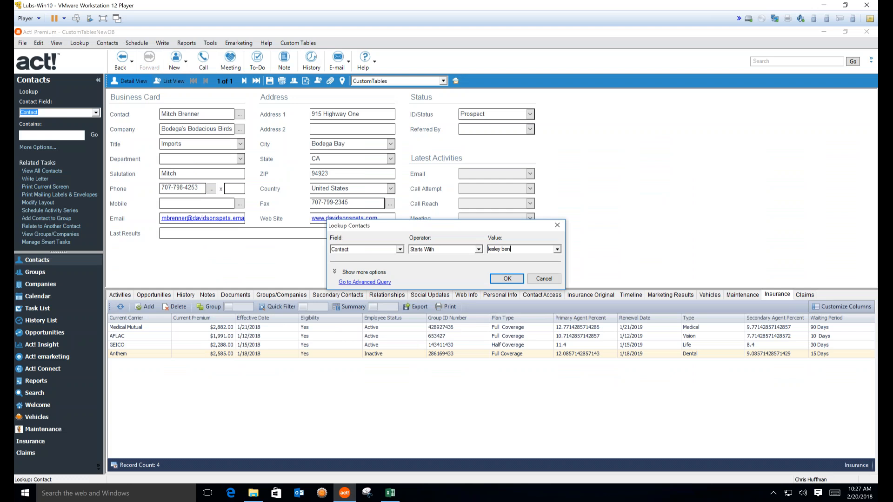
{"action": "type", "text": "e"}
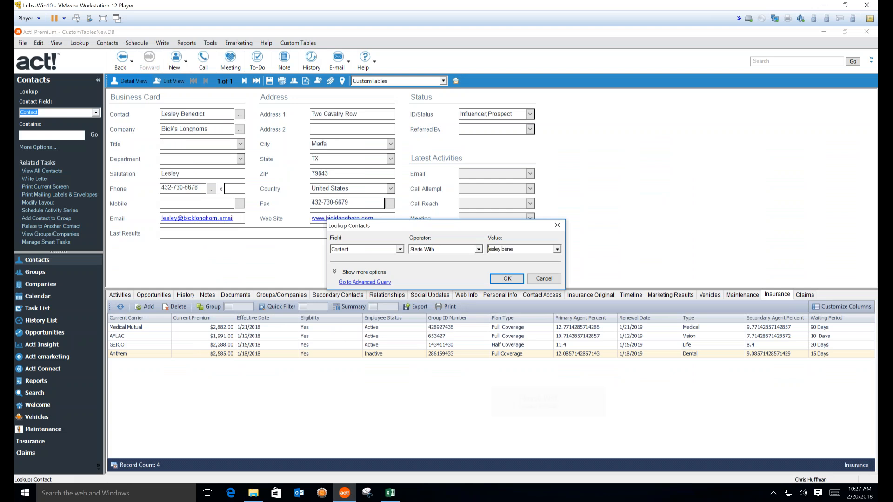
{"action": "key", "text": "Return"}
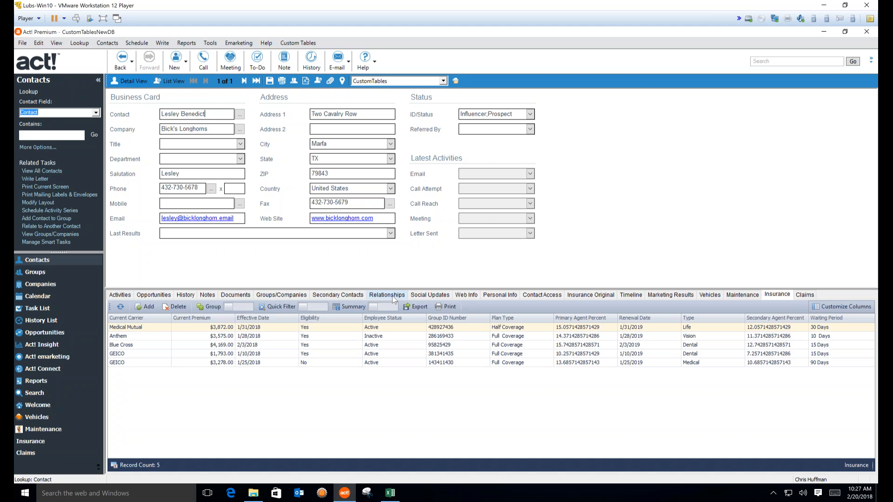
{"action": "left_click", "coordinate": [44, 444]}
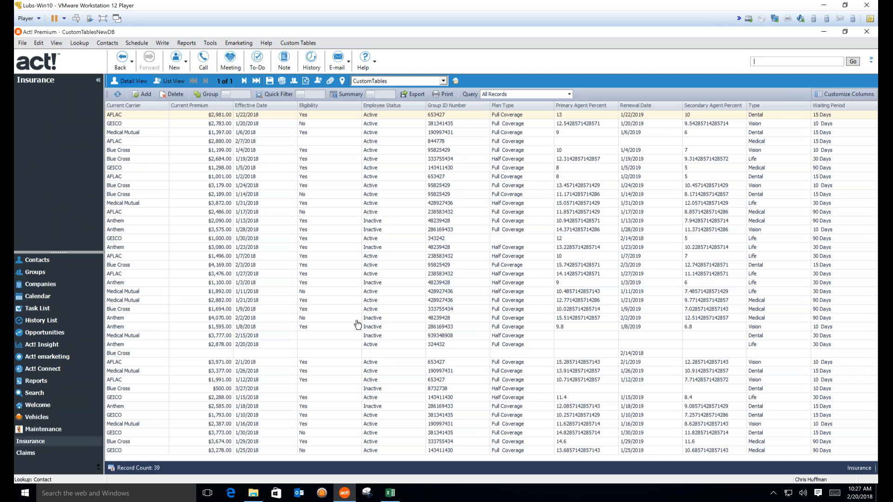
{"action": "left_click", "coordinate": [386, 301]}
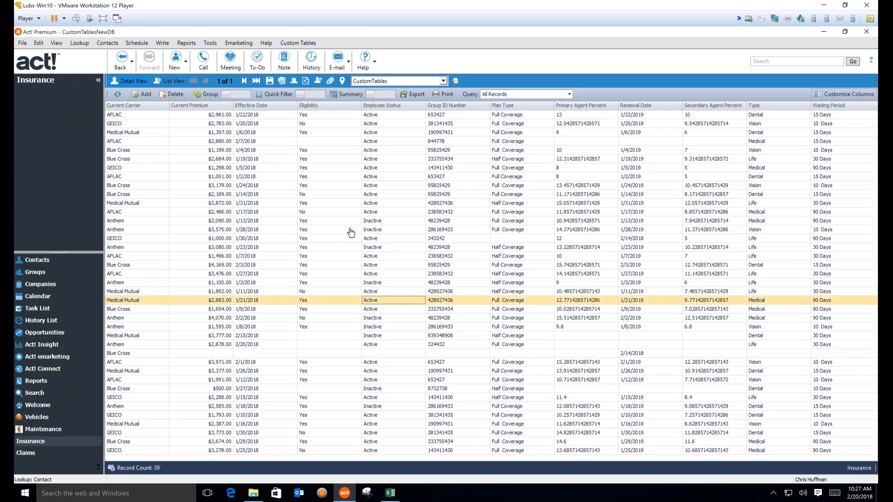
{"action": "left_click", "coordinate": [545, 259]}
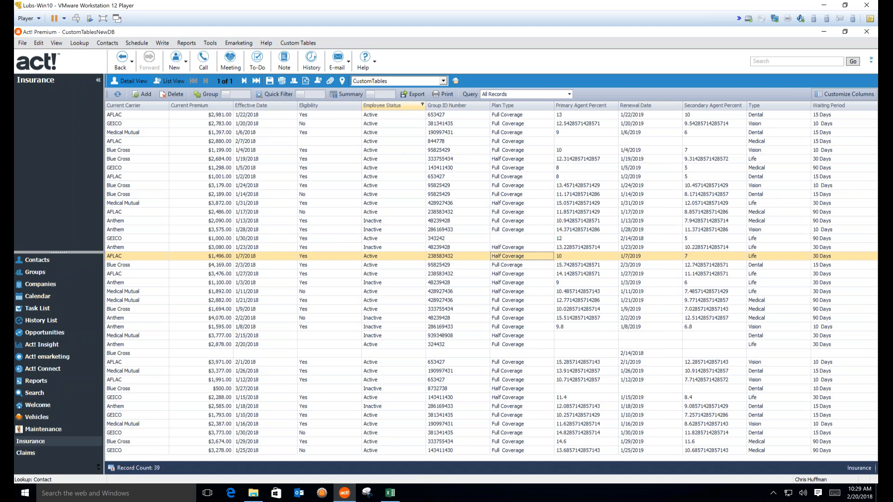
Filter Insurance records to Active employee status, then return to the contact detail view
{"action": "left_click", "coordinate": [422, 105]}
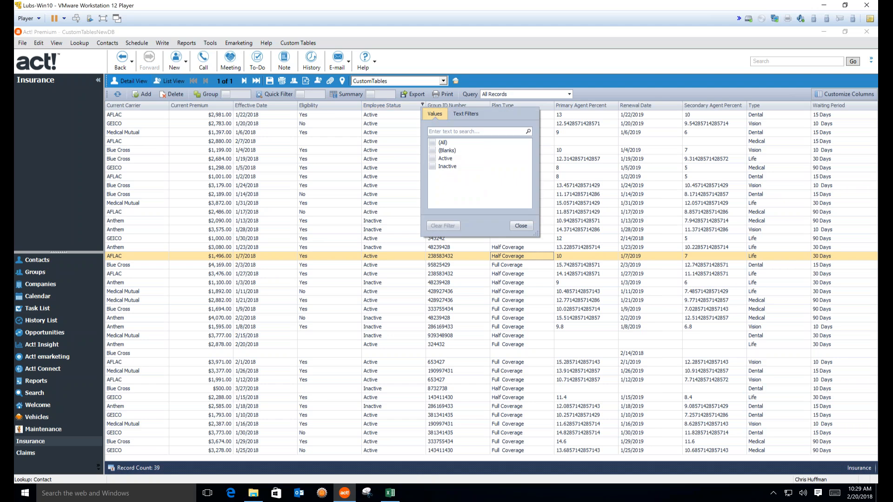
{"action": "left_click", "coordinate": [432, 158]}
{"action": "left_click", "coordinate": [517, 226]}
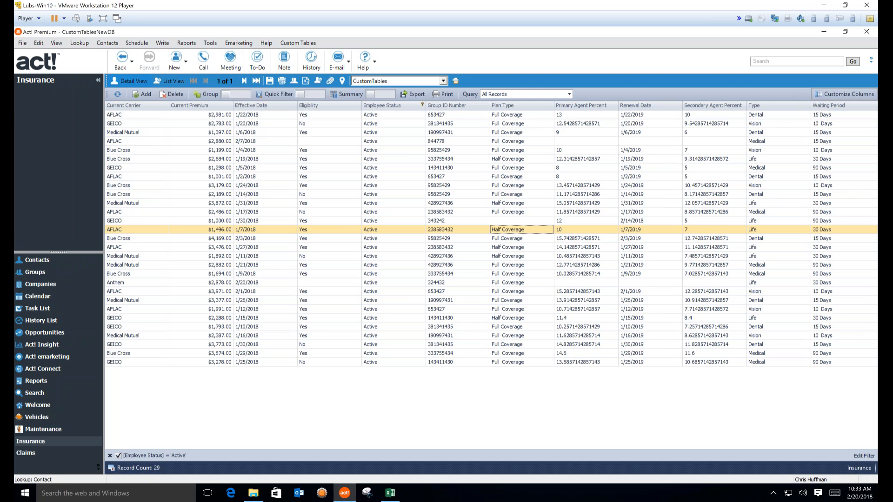
{"action": "left_click", "coordinate": [42, 265]}
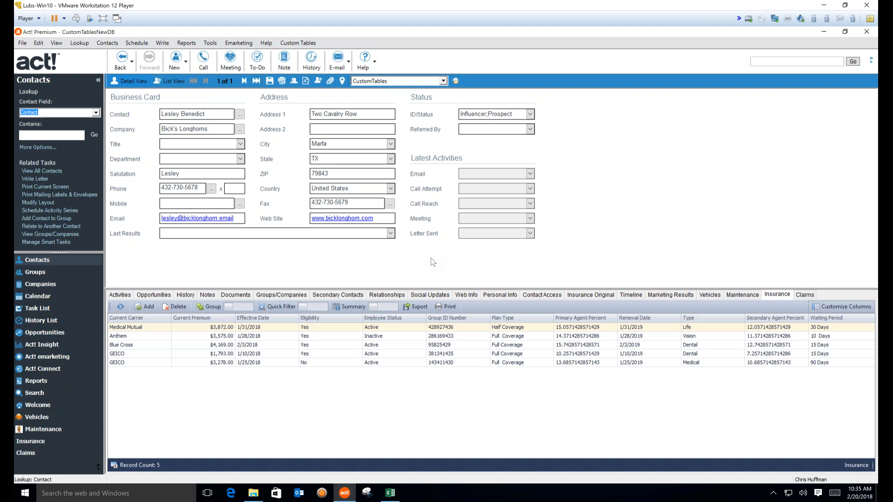
Open the Custom Tables menu to reach Manage Custom Tables
{"action": "left_click", "coordinate": [307, 43]}
{"action": "mouse_move", "coordinate": [286, 70]}
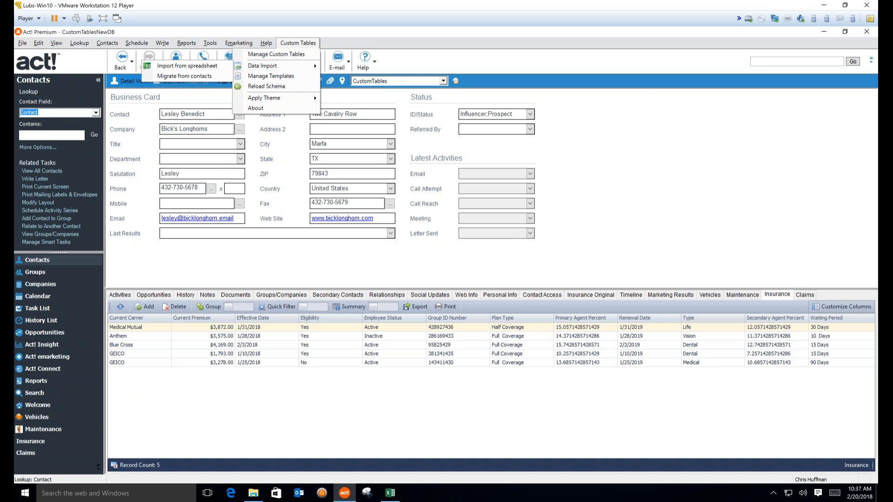
Load the Insurance table in Manage Custom Tables and review its fields and designed layouts
{"action": "left_click", "coordinate": [275, 55]}
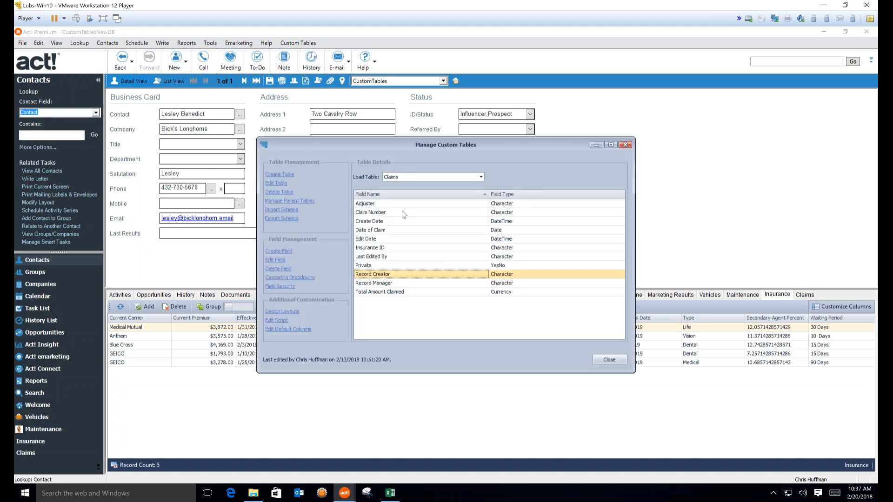
{"action": "left_click", "coordinate": [420, 175]}
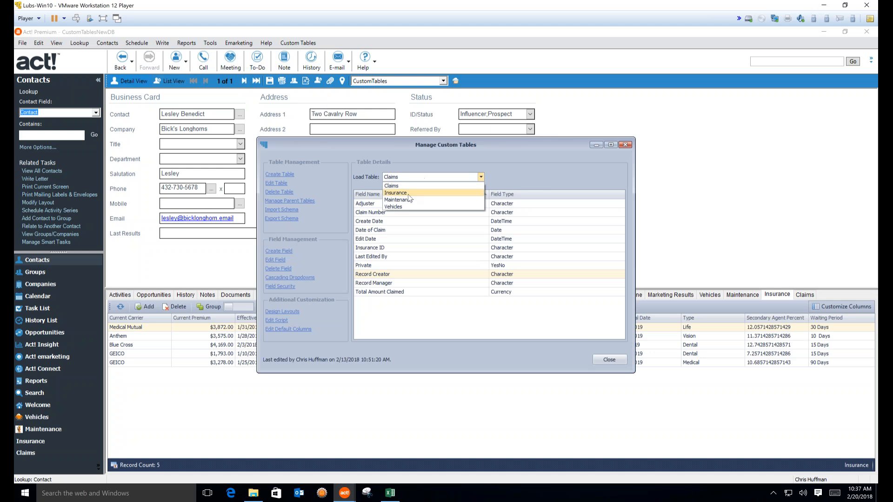
{"action": "left_click", "coordinate": [403, 193]}
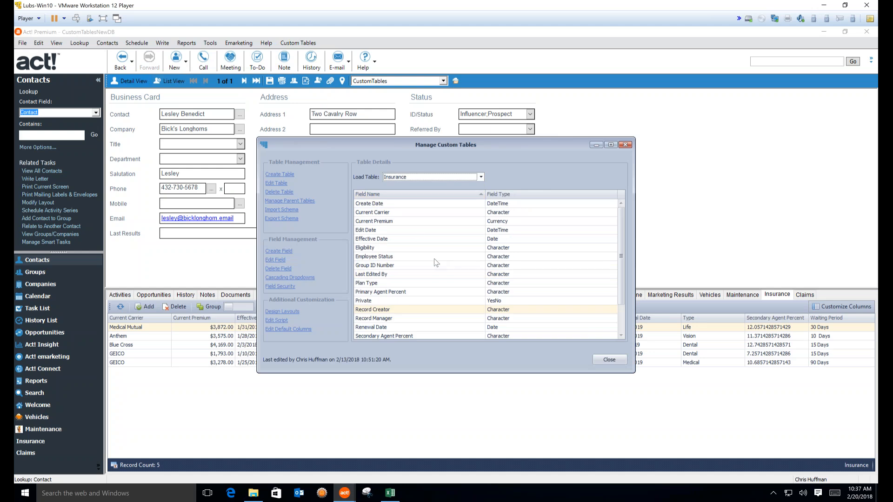
{"action": "left_click", "coordinate": [289, 315]}
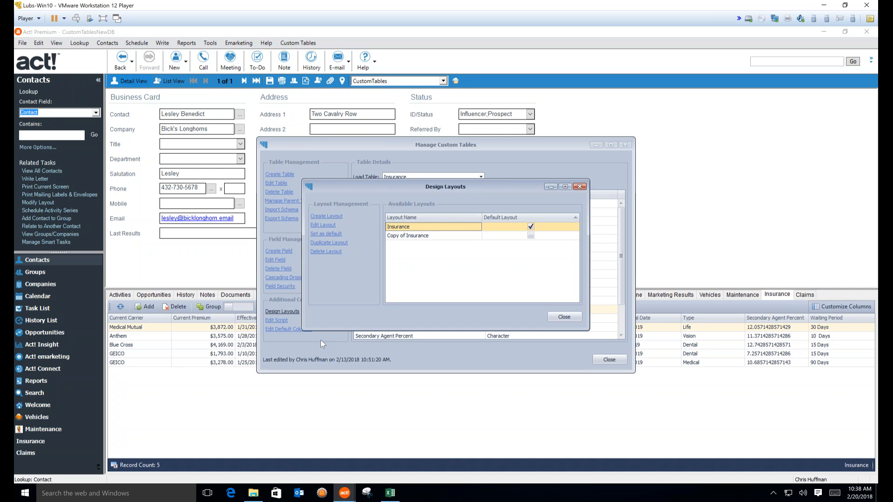
{"action": "left_click", "coordinate": [564, 319]}
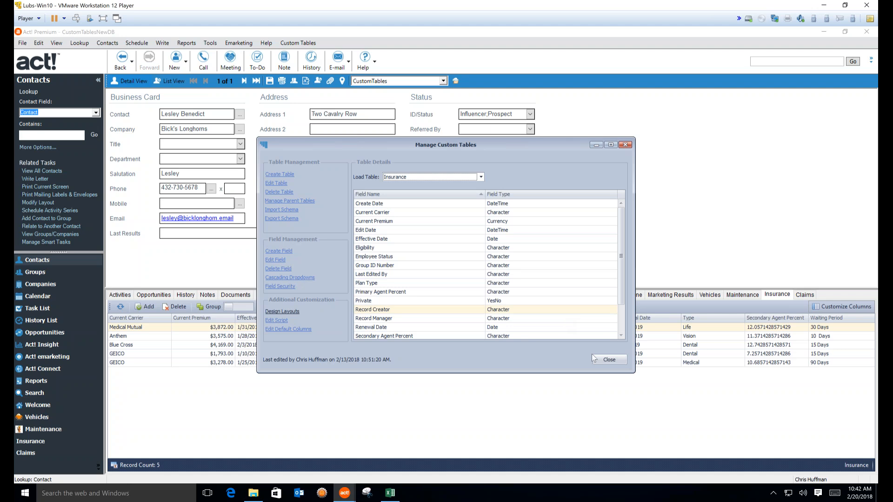
Close Manage Custom Tables, returning to the contact's detail view with its Insurance tab
{"action": "left_click", "coordinate": [607, 360]}
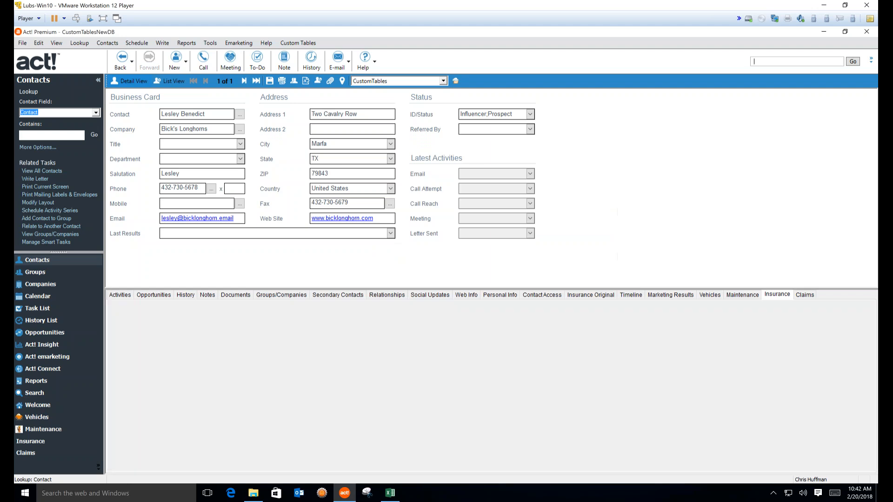